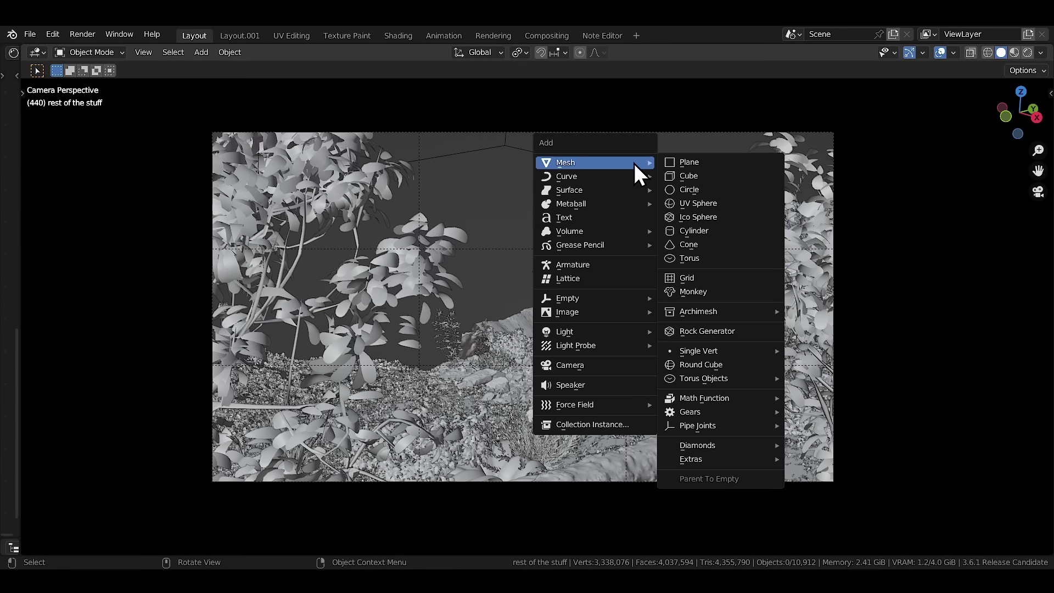
Add a plane mesh to the scene and scale it to serve as the water surface.
{"action": "left_click", "coordinate": [684, 163]}
{"action": "key", "text": "s"}
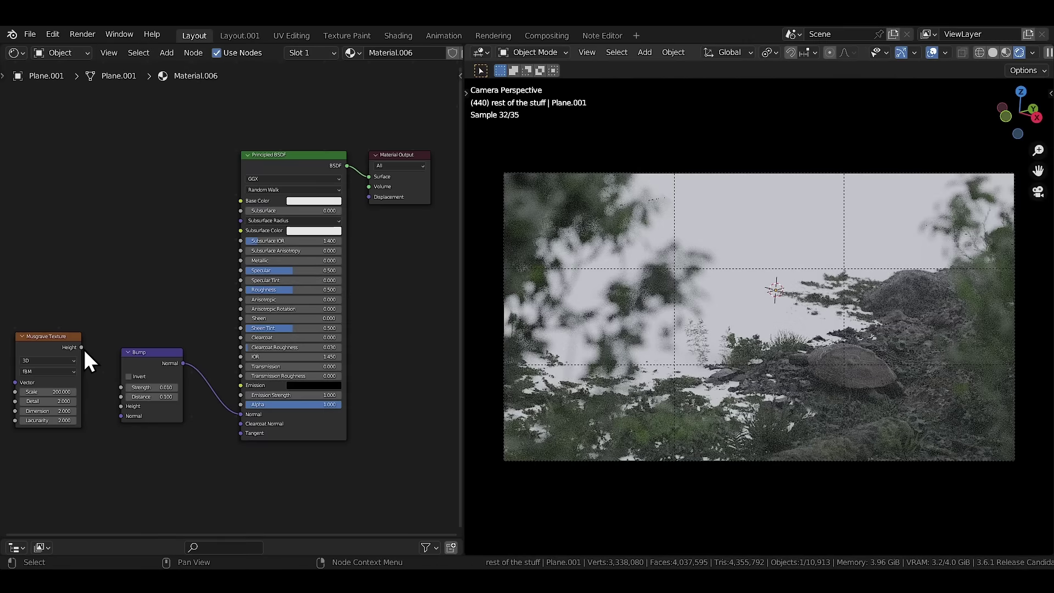
Connect the Musgrave Texture's Height to the Bump node's Height, and set the Principled BSDF's roughness to 0 and transmission to 1.
{"action": "left_click_drag", "start_coordinate": [82, 346], "coordinate": [122, 408]}
{"action": "left_click_drag", "start_coordinate": [297, 290], "coordinate": [242, 304]}
{"action": "left_click_drag", "start_coordinate": [261, 366], "coordinate": [334, 366]}
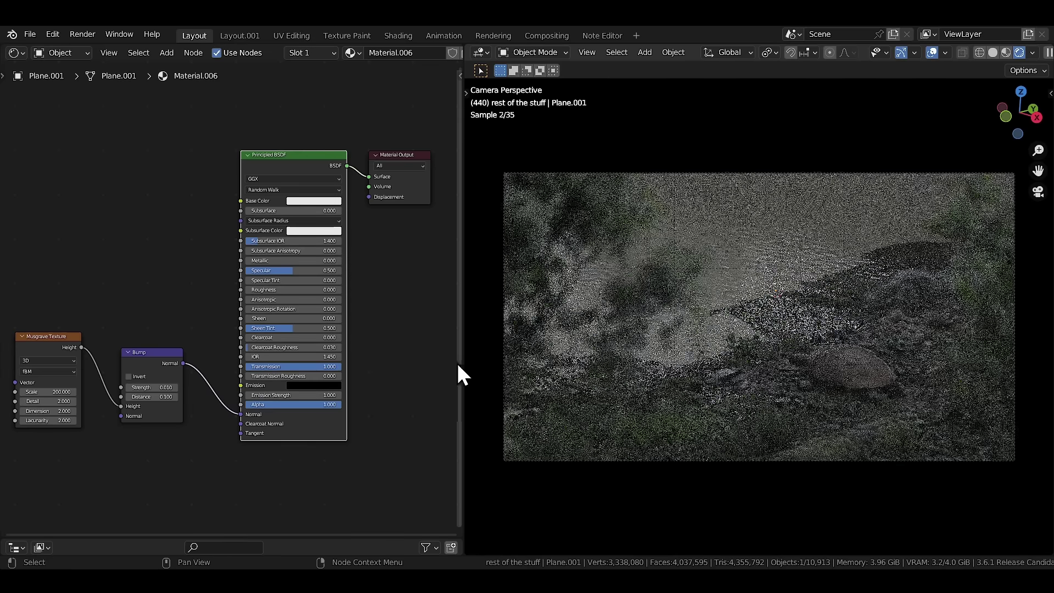
Set the water material's IOR to 1.33 in the Principled BSDF.
{"action": "left_click_drag", "start_coordinate": [462, 362], "coordinate": [63, 367]}
{"action": "scroll", "coordinate": [459, 357], "scroll_direction": "down", "scroll_amount": 1}
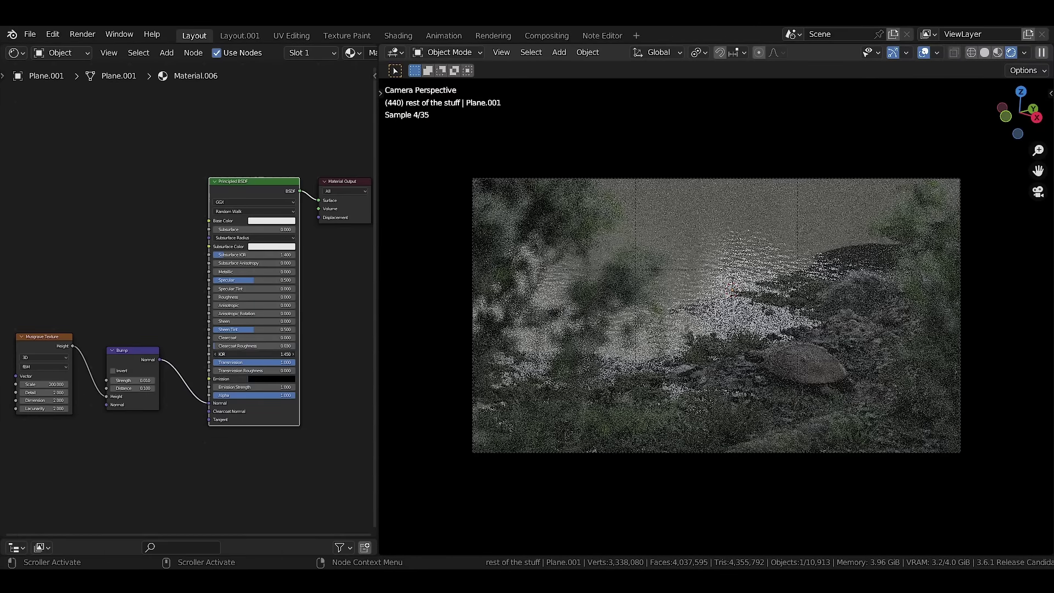
{"action": "left_click", "coordinate": [251, 354]}
{"action": "type", "text": "1.33"}
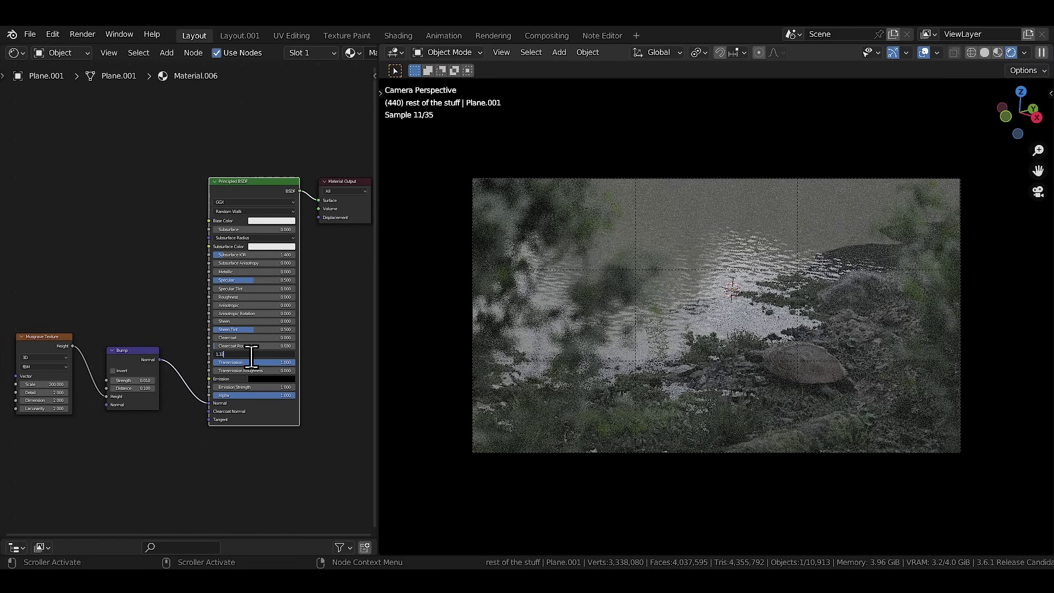
{"action": "key", "text": "Return"}
{"action": "left_click_drag", "start_coordinate": [377, 369], "coordinate": [21, 374]}
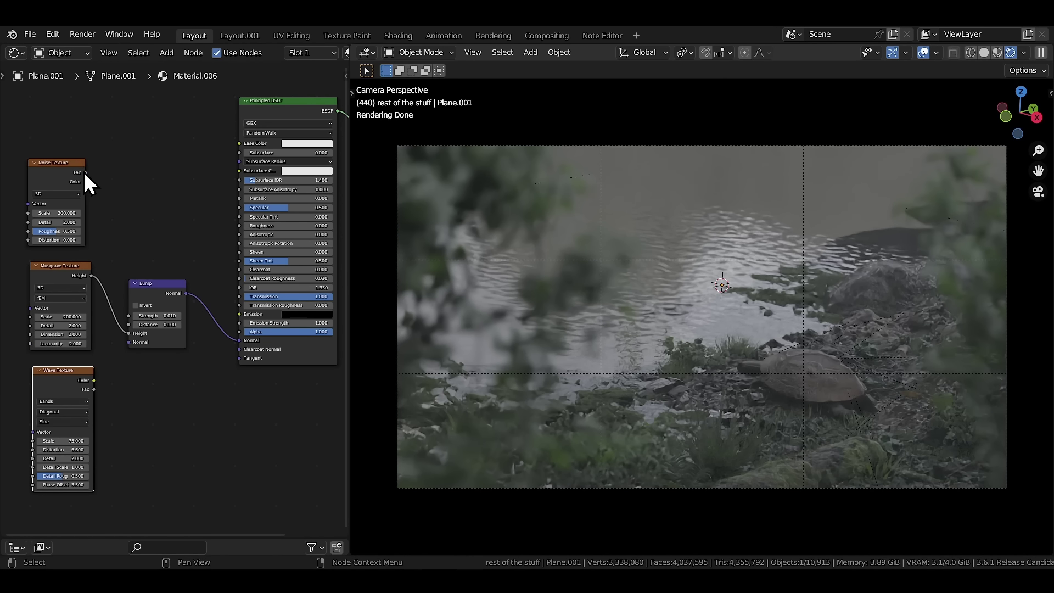
Try the Noise Texture's Fac and the Wave Texture's Fac in turn as the Bump node's Height input.
{"action": "left_click_drag", "start_coordinate": [85, 172], "coordinate": [128, 333]}
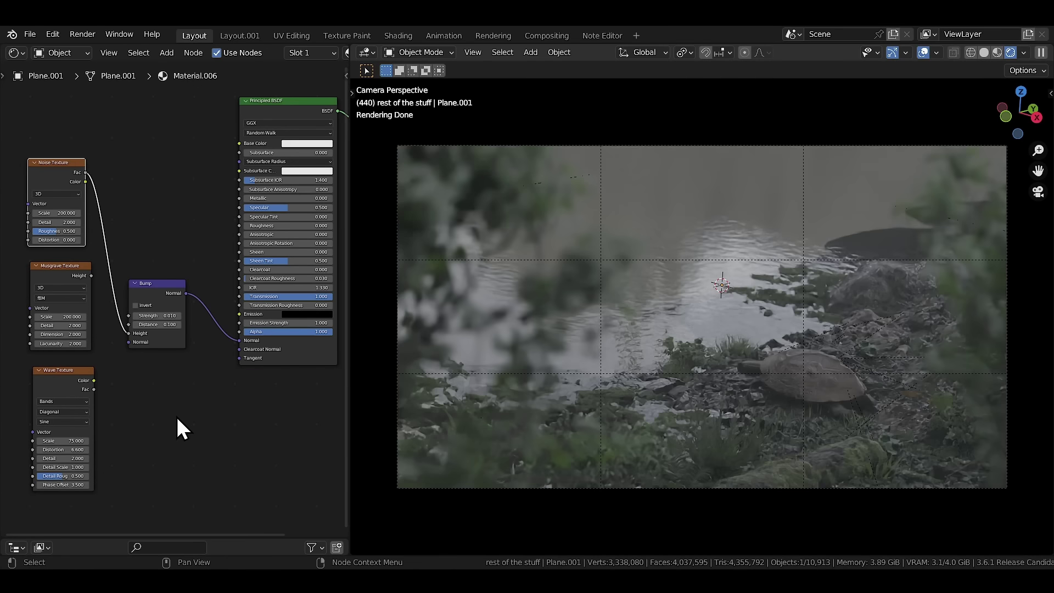
{"action": "left_click_drag", "start_coordinate": [94, 389], "coordinate": [129, 334]}
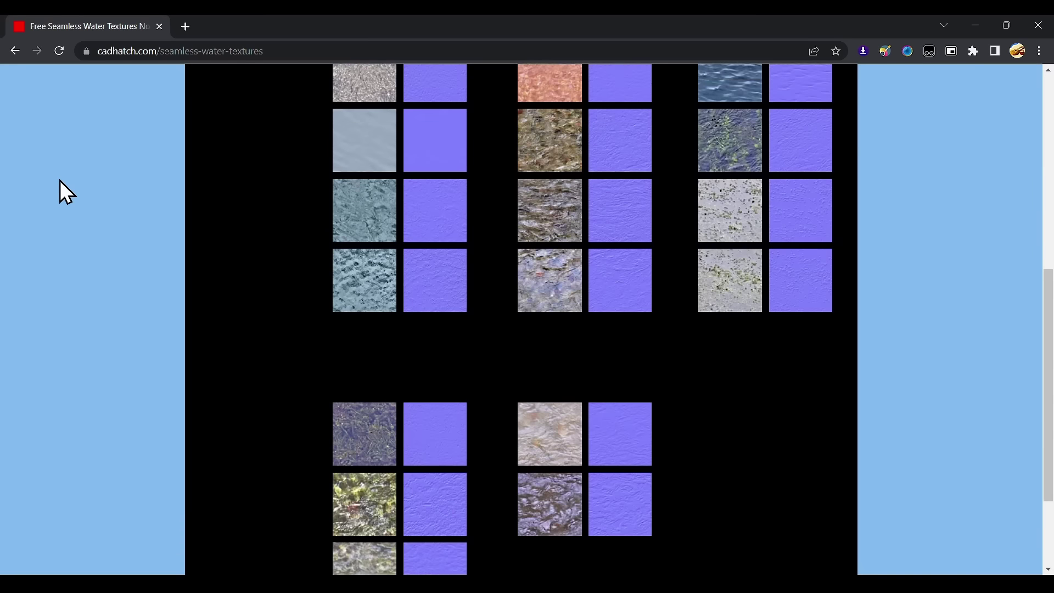
Browse the seamless water textures on cadhatch.com in the browser and open a rippled-water normal map.
{"action": "scroll", "coordinate": [60, 180], "scroll_direction": "up", "scroll_amount": 5}
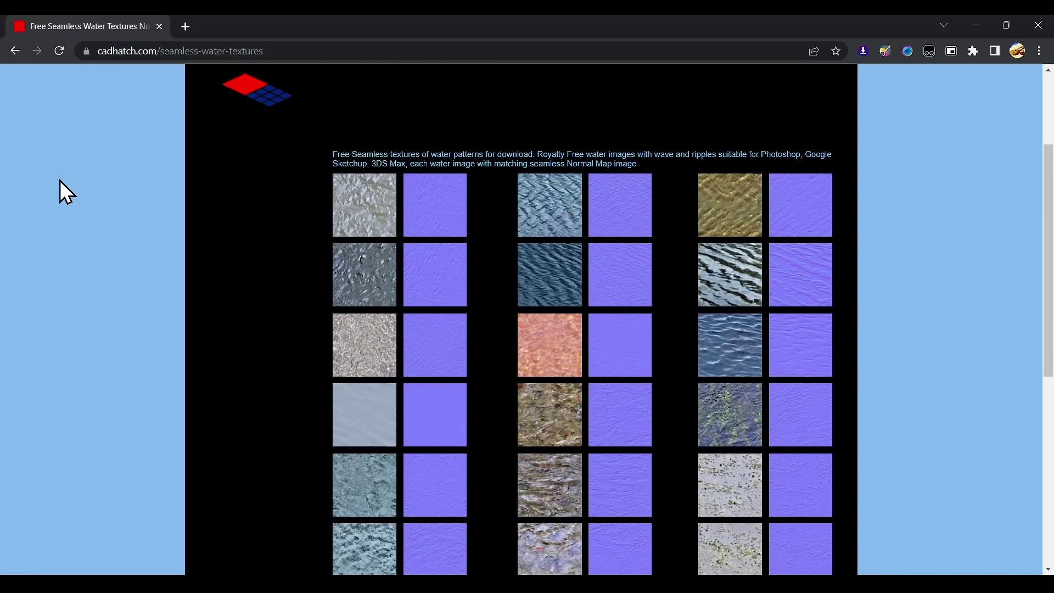
{"action": "scroll", "coordinate": [61, 180], "scroll_direction": "up", "scroll_amount": 1}
{"action": "left_click", "coordinate": [798, 333]}
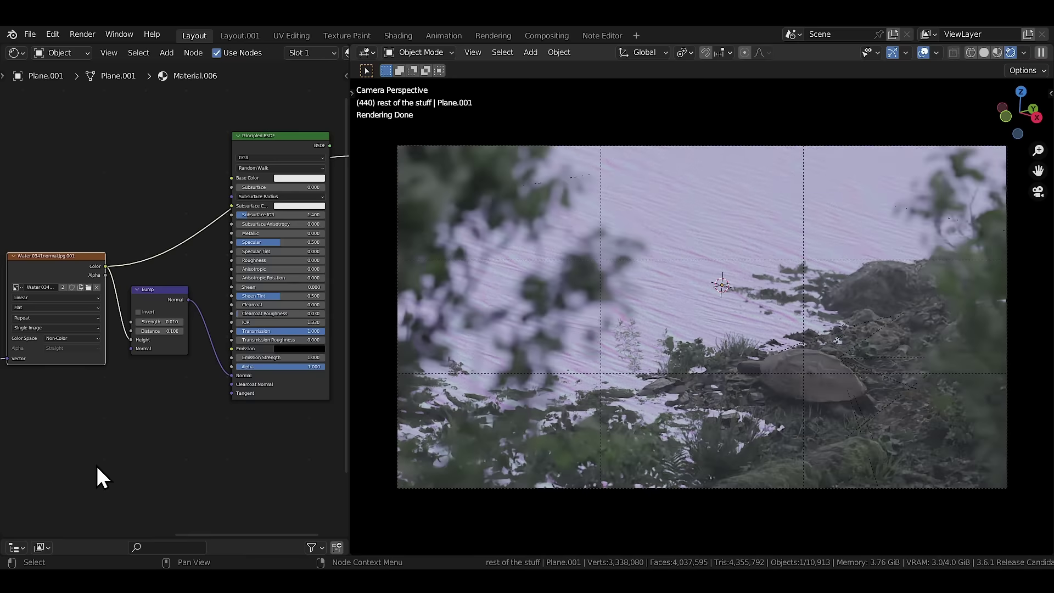
Route the Principled BSDF to the material output in place of the image texture and examine the rendered water ripples.
{"action": "left_click", "coordinate": [279, 144], "text": "ctrl+shift"}
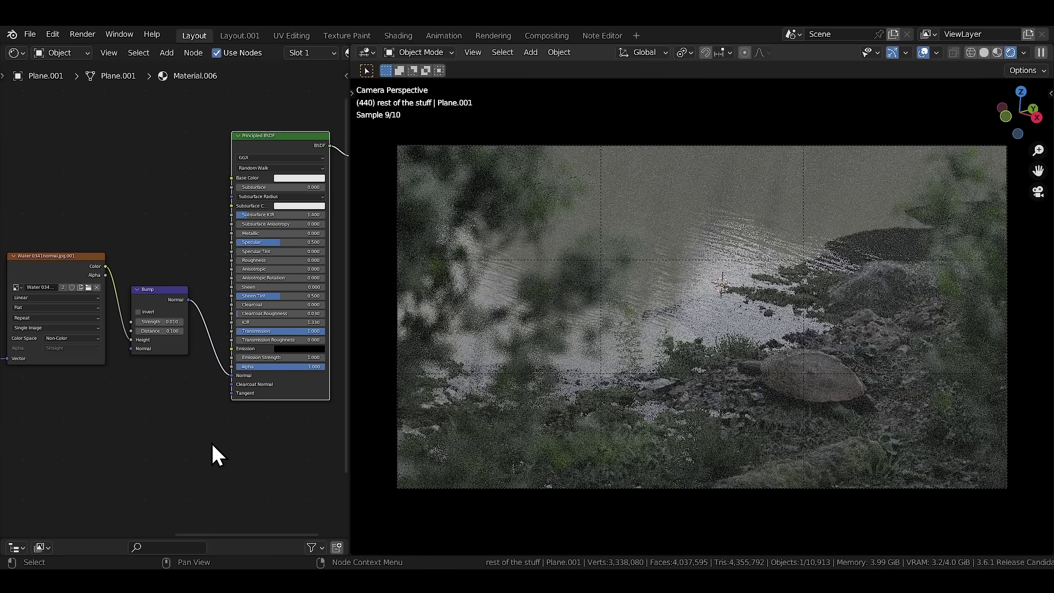
{"action": "left_click_drag", "start_coordinate": [350, 463], "coordinate": [20, 464]}
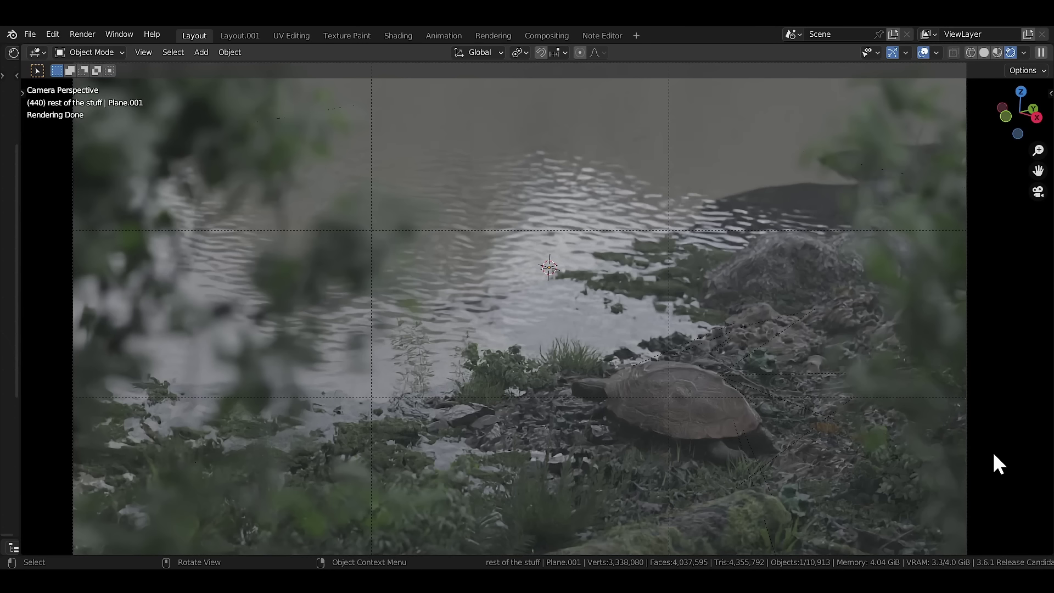
{"action": "key", "text": "shift+b"}
{"action": "left_click_drag", "start_coordinate": [451, 136], "coordinate": [903, 447]}
{"action": "middle_click_drag", "start_coordinate": [814, 357], "coordinate": [671, 412], "text": "shift"}
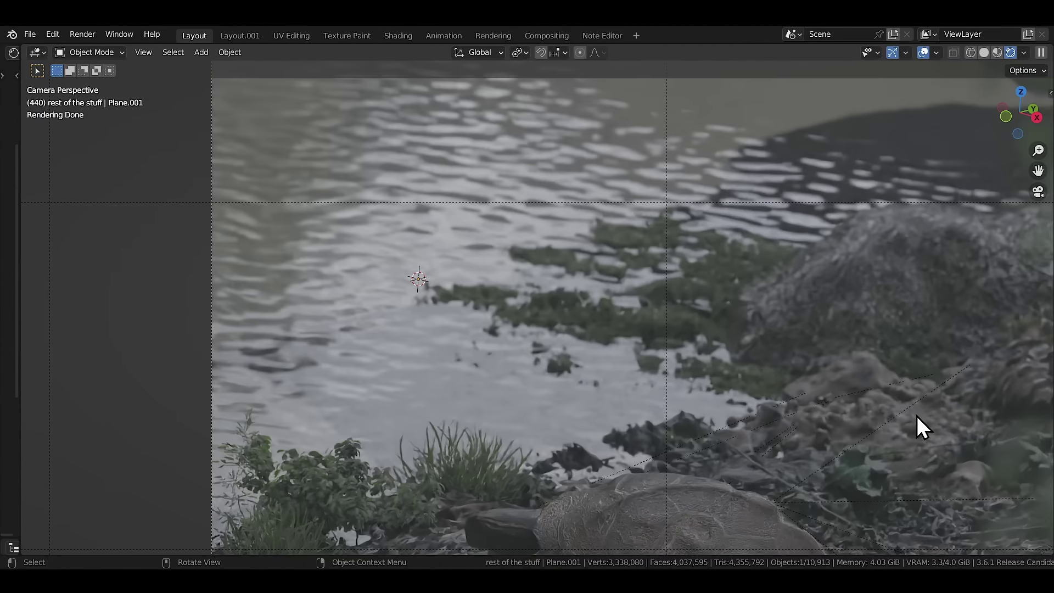
Switch the viewport to solid shading, delete the water plane and add a cube in its place.
{"action": "key", "text": "z"}
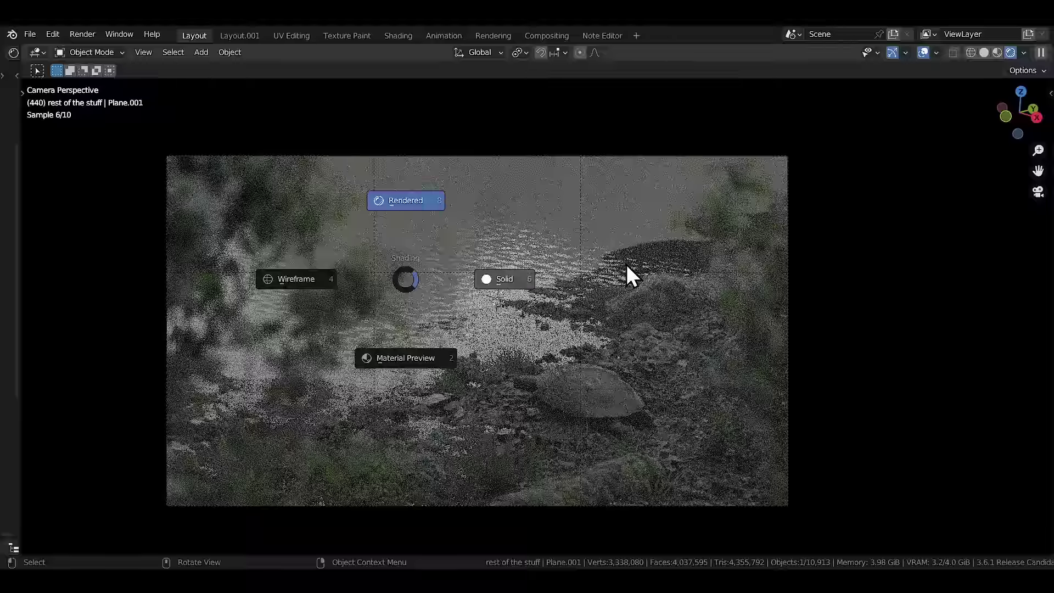
{"action": "left_click", "coordinate": [626, 264]}
{"action": "key", "text": "Delete"}
{"action": "key", "text": "shift+a"}
{"action": "left_click", "coordinate": [557, 240]}
Scale the new cube to pond size and adjust its height, finally lowering it about 2.07 m along Z.
{"action": "key", "text": "g"}
{"action": "key", "text": "z"}
{"action": "left_click", "coordinate": [573, 420]}
{"action": "key", "text": "s"}
{"action": "left_click", "coordinate": [685, 329]}
{"action": "key", "text": "g"}
{"action": "key", "text": "z"}
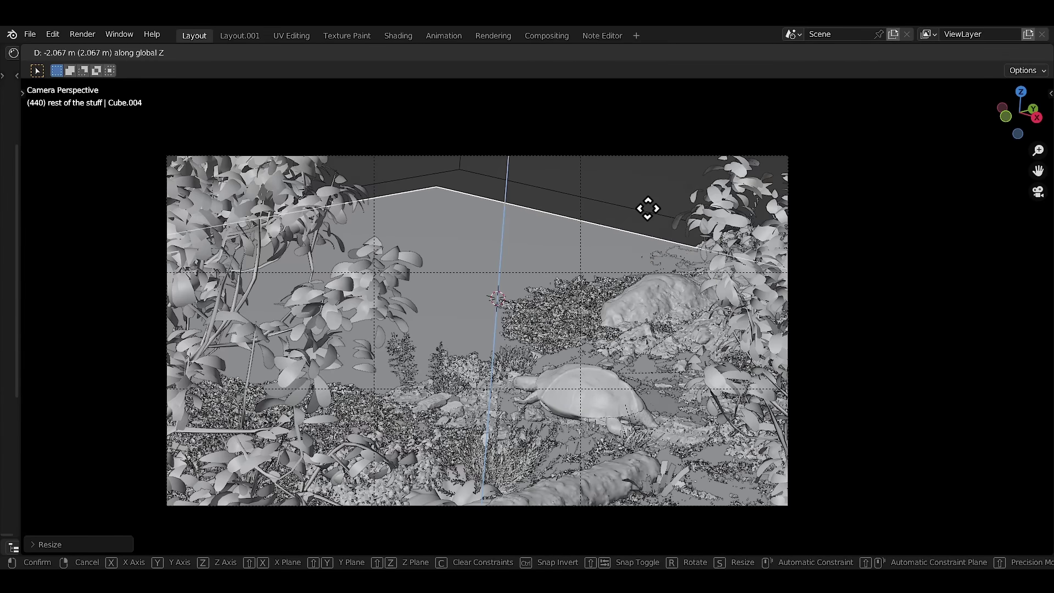
{"action": "left_click", "coordinate": [647, 207]}
Shift the cube along X and Y and rescale it along Y to fit the water area.
{"action": "key", "text": "g"}
{"action": "key", "text": "x"}
{"action": "left_click", "coordinate": [501, 282]}
{"action": "key", "text": "s"}
{"action": "key", "text": "y"}
{"action": "left_click", "coordinate": [686, 209]}
{"action": "key", "text": "g"}
{"action": "key", "text": "y"}
{"action": "key", "text": "Return"}
{"action": "key", "text": "s"}
{"action": "key", "text": "y"}
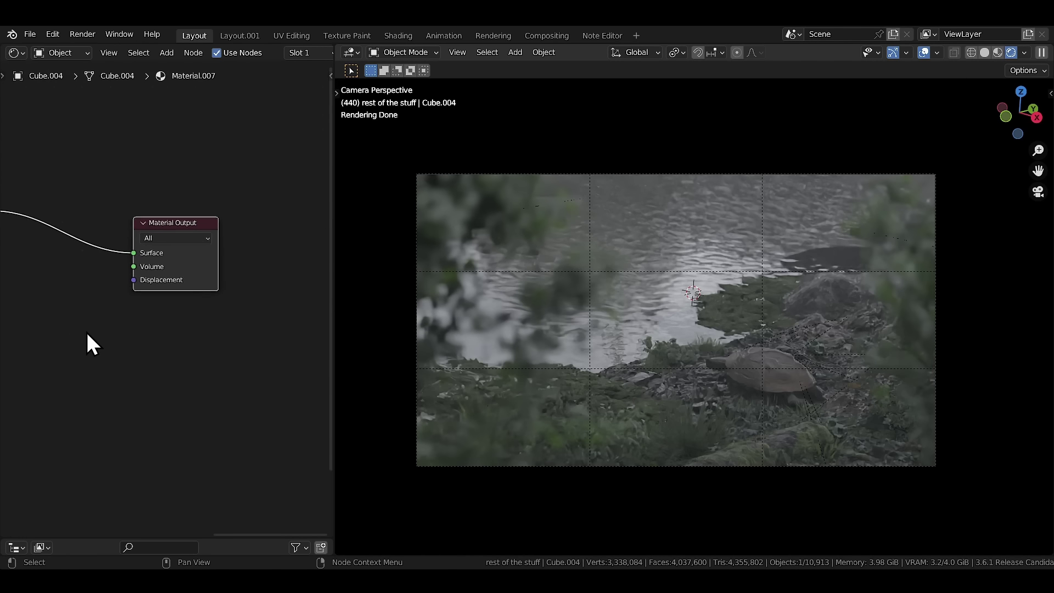
Add a Principled Volume node to the cube's material and connect it to the Material Output's Volume input.
{"action": "scroll", "coordinate": [99, 335], "scroll_direction": "up", "scroll_amount": 5}
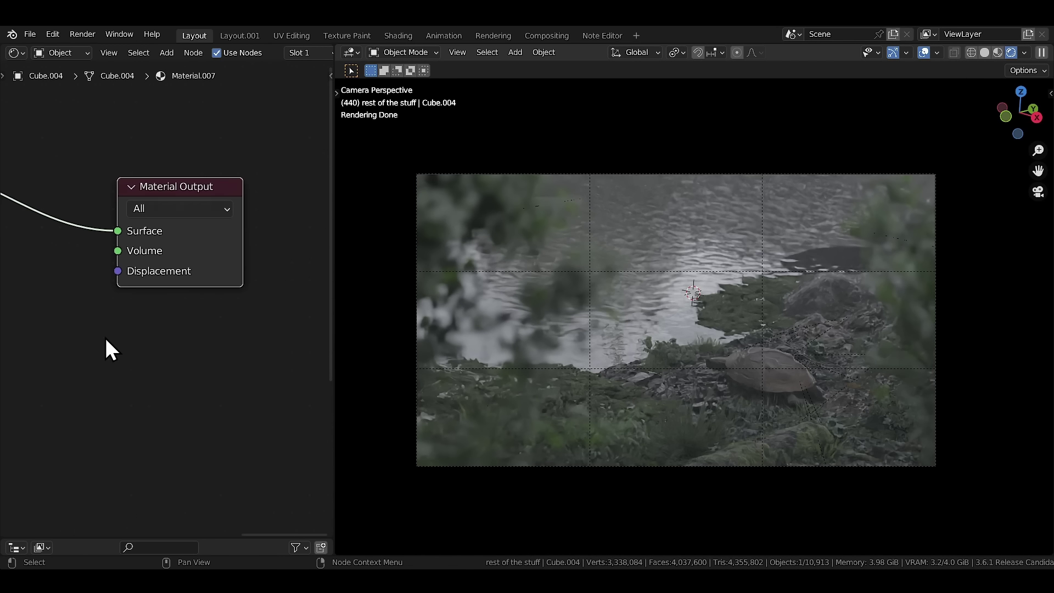
{"action": "middle_click_drag", "start_coordinate": [106, 338], "coordinate": [216, 353]}
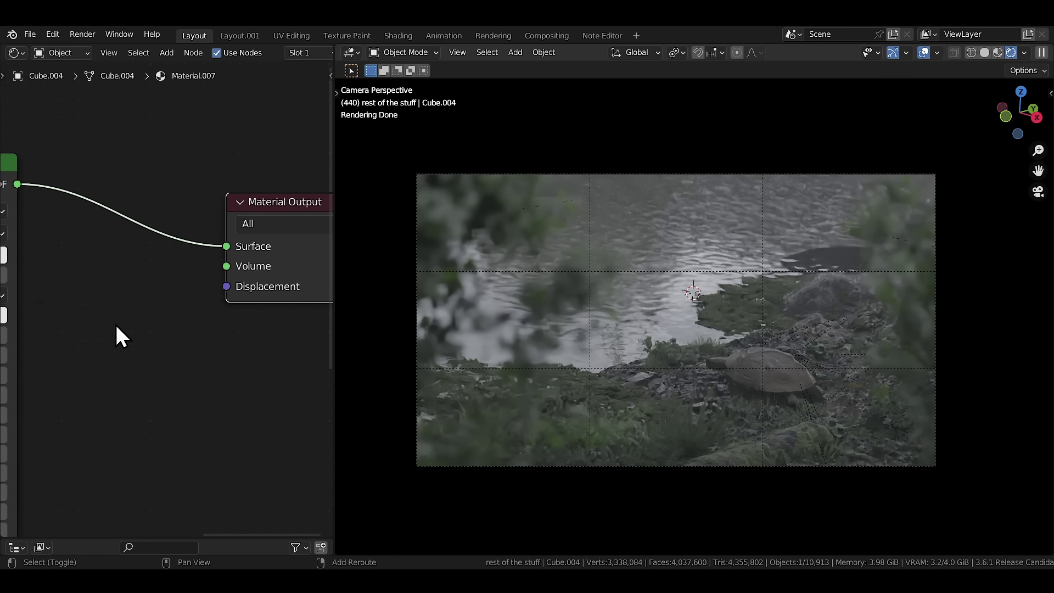
{"action": "key", "text": "shift+a"}
{"action": "type", "text": "princ"}
{"action": "left_click", "coordinate": [154, 362]}
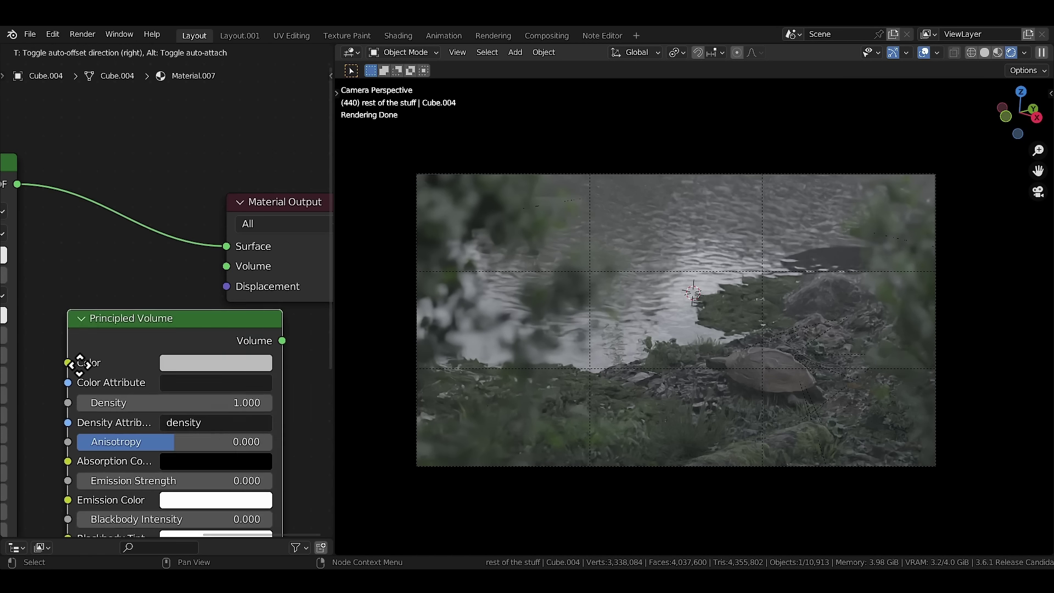
{"action": "left_click", "coordinate": [250, 362]}
{"action": "left_click_drag", "start_coordinate": [259, 350], "coordinate": [226, 266]}
Try a density of 0.25 on the Principled Volume and settle on 0.35.
{"action": "scroll", "coordinate": [271, 388], "scroll_direction": "down", "scroll_amount": 2}
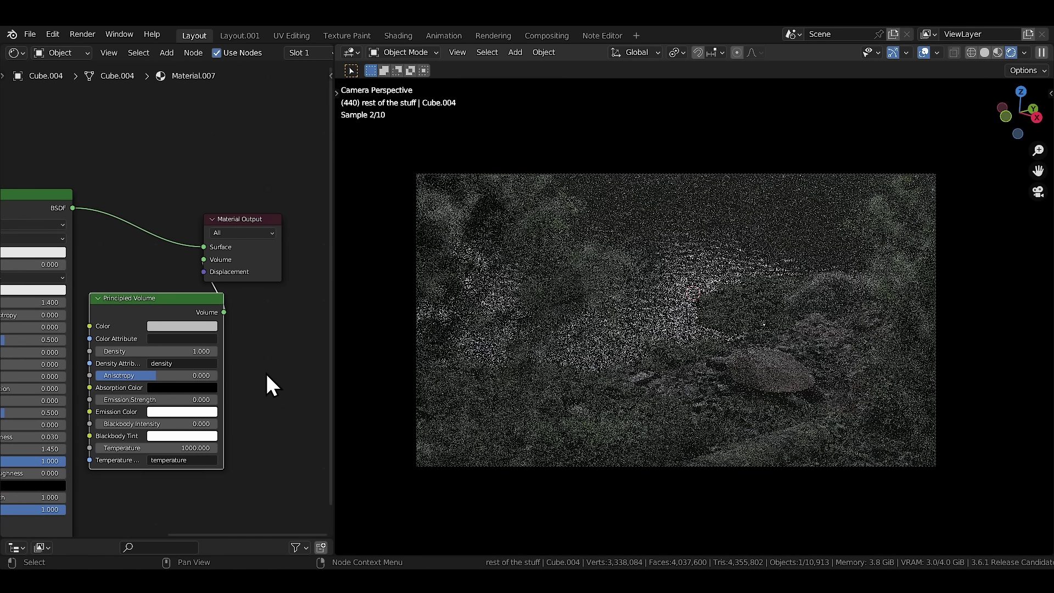
{"action": "left_click", "coordinate": [161, 355]}
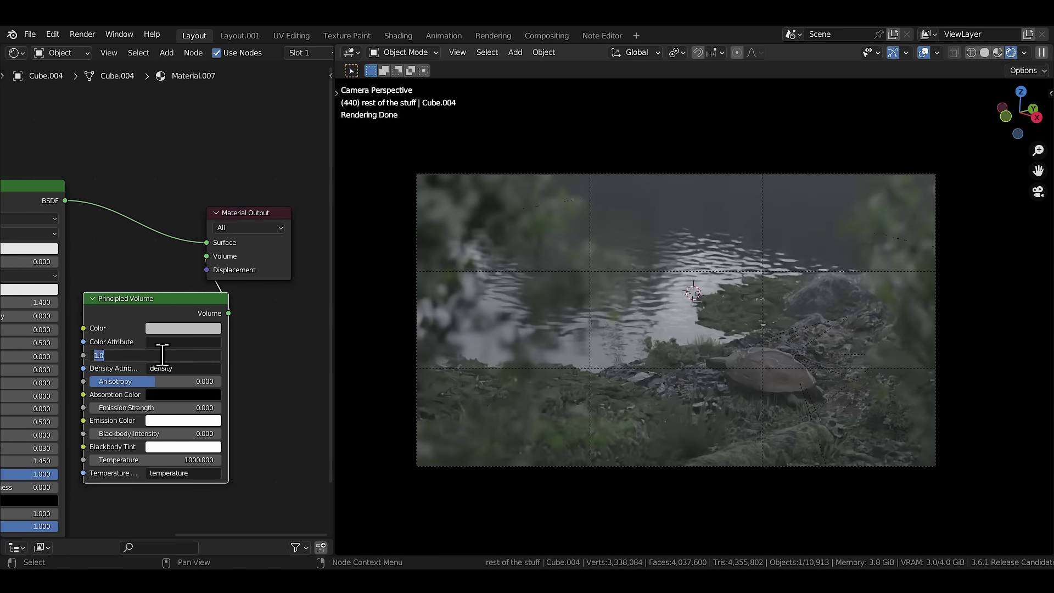
{"action": "key", "text": "Return"}
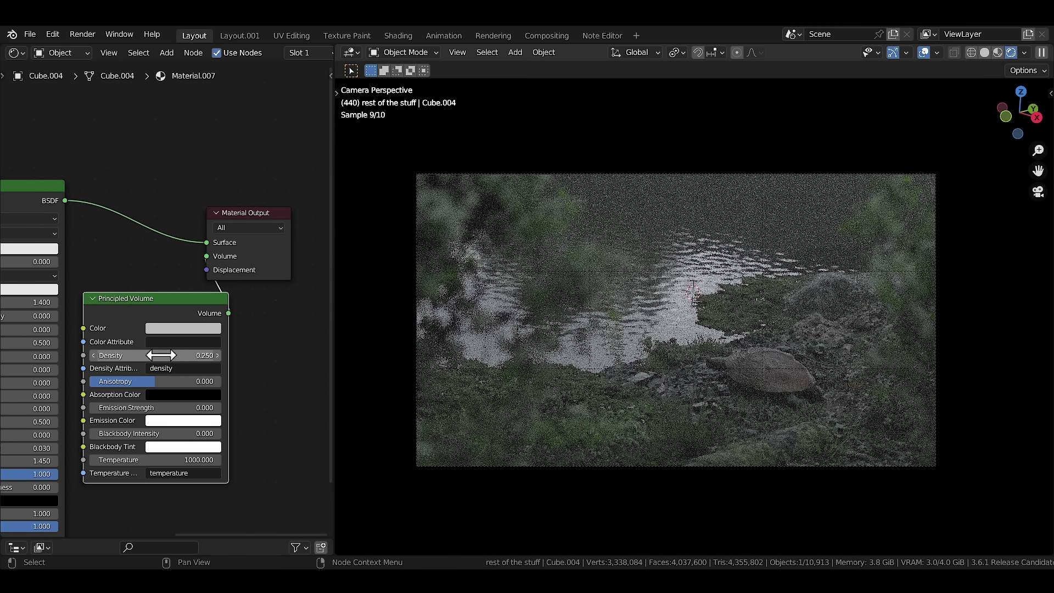
{"action": "left_click", "coordinate": [161, 355]}
{"action": "type", "text": ".35"}
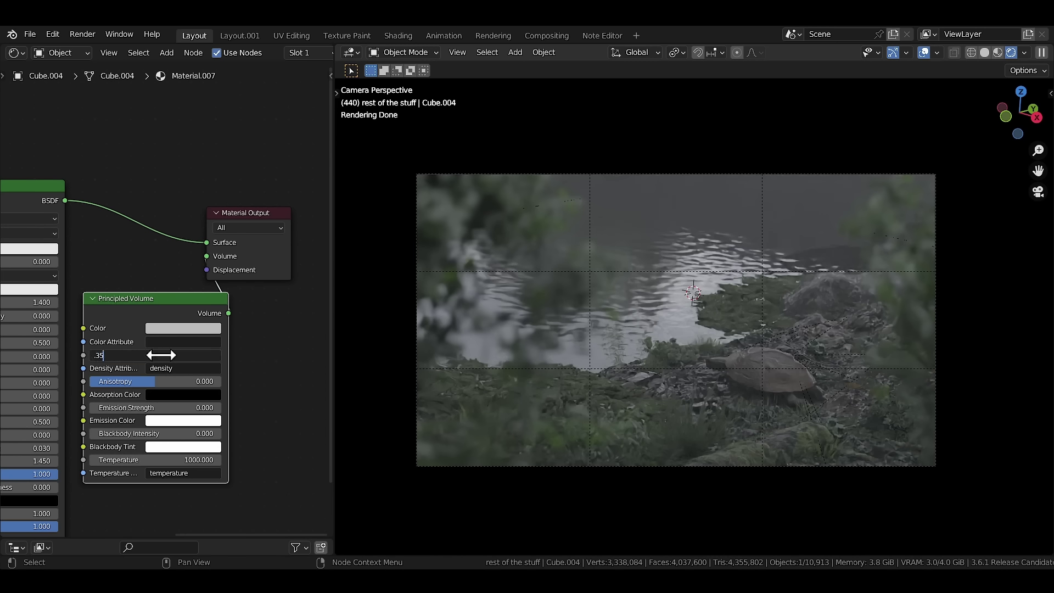
{"action": "key", "text": "Return"}
Change the Principled Volume's colour to a dark brown.
{"action": "left_click", "coordinate": [188, 330]}
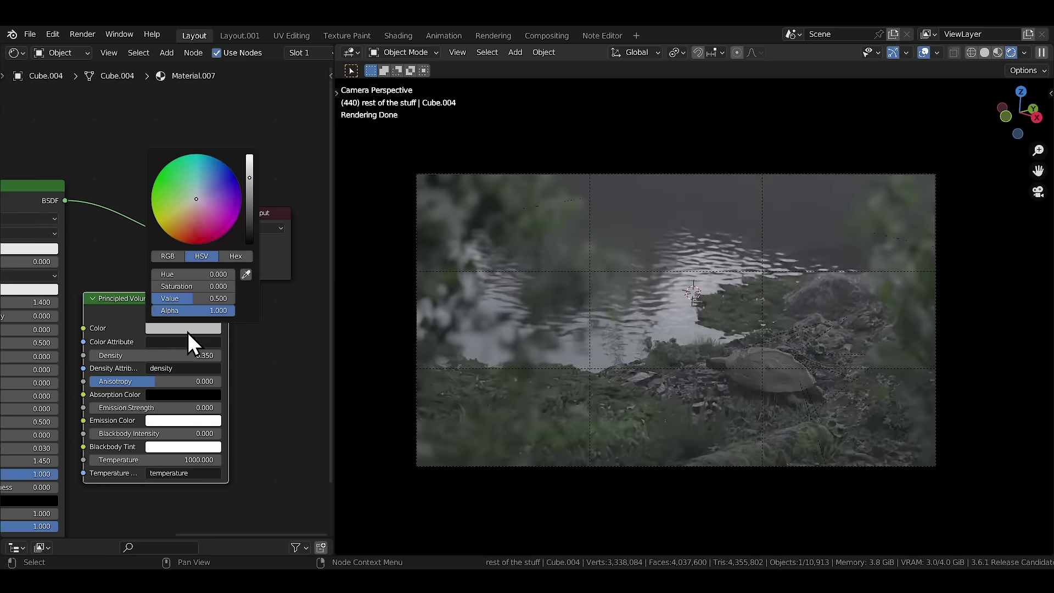
{"action": "left_click_drag", "start_coordinate": [193, 215], "coordinate": [189, 211]}
{"action": "left_click_drag", "start_coordinate": [245, 230], "coordinate": [249, 220]}
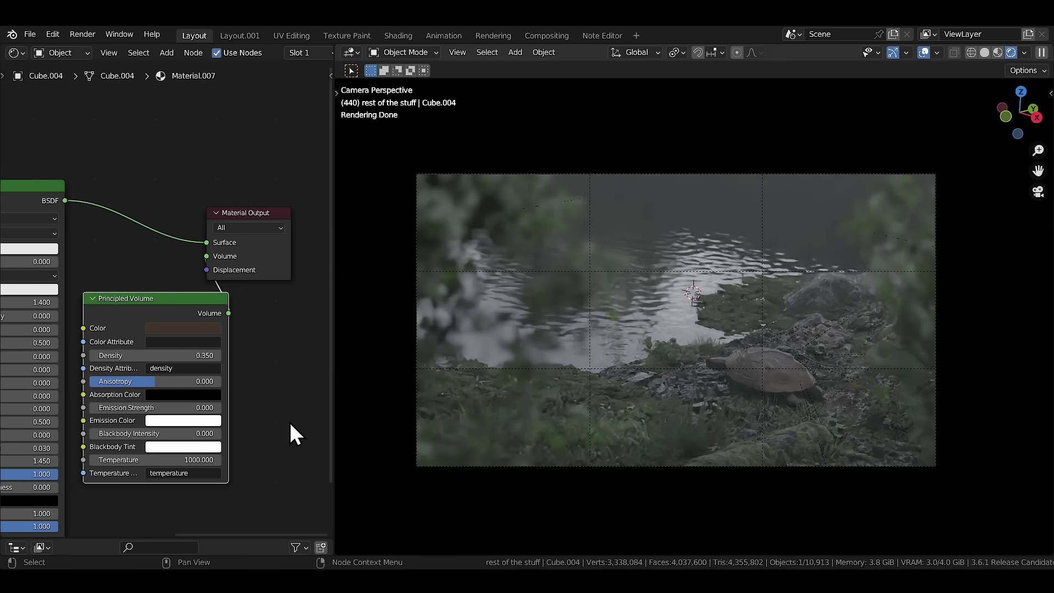
Make room before the Material Output and insert an Add Shader node on the Principled Volume's link to it.
{"action": "left_click_drag", "start_coordinate": [332, 240], "coordinate": [447, 240]}
{"action": "left_click_drag", "start_coordinate": [320, 222], "coordinate": [430, 230]}
{"action": "key", "text": "shift+a"}
{"action": "left_click", "coordinate": [327, 196]}
{"action": "type", "text": "add"}
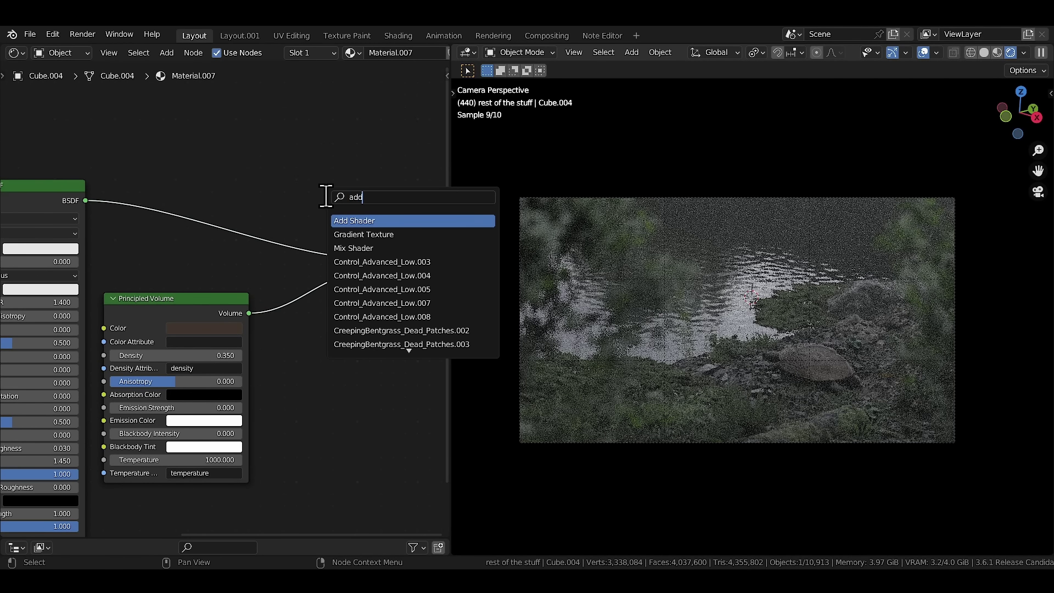
{"action": "key", "text": "Return"}
{"action": "left_click", "coordinate": [328, 306]}
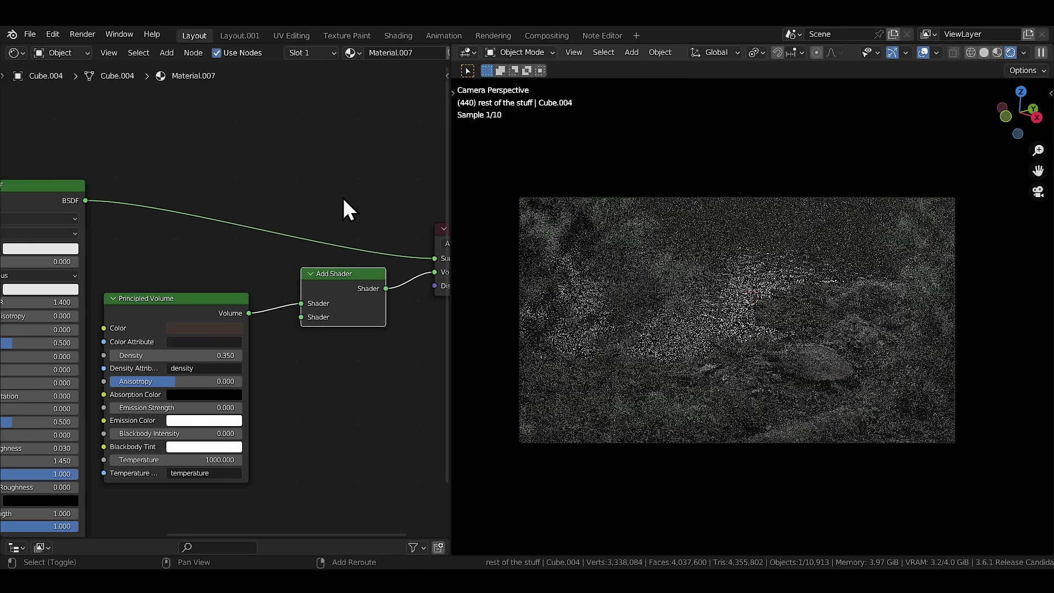
Add a Volume Absorption node below the Add Shader and connect it to the Add Shader's second input.
{"action": "key", "text": "shift+a"}
{"action": "left_click", "coordinate": [342, 196]}
{"action": "type", "text": "volume"}
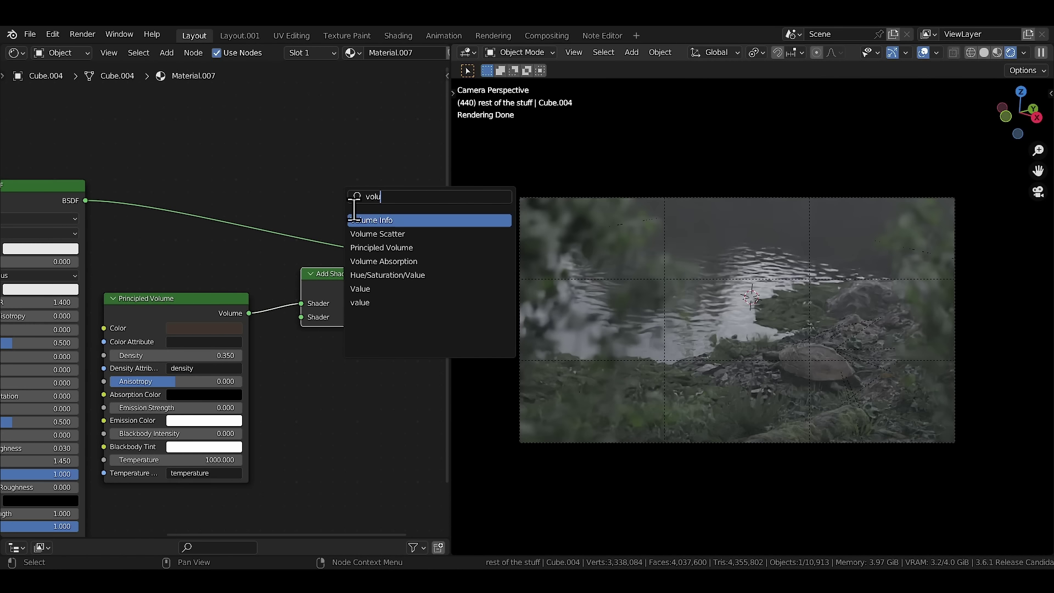
{"action": "key", "text": "Down"}
{"action": "key", "text": "Down"}
{"action": "key", "text": "Down"}
{"action": "key", "text": "Return"}
{"action": "left_click", "coordinate": [306, 449]}
{"action": "left_click_drag", "start_coordinate": [358, 396], "coordinate": [301, 317]}
Set the Volume Absorption's density to 6.8 and its colour to a medium green.
{"action": "left_click_drag", "start_coordinate": [332, 424], "coordinate": [305, 424]}
{"action": "left_click", "coordinate": [332, 412]}
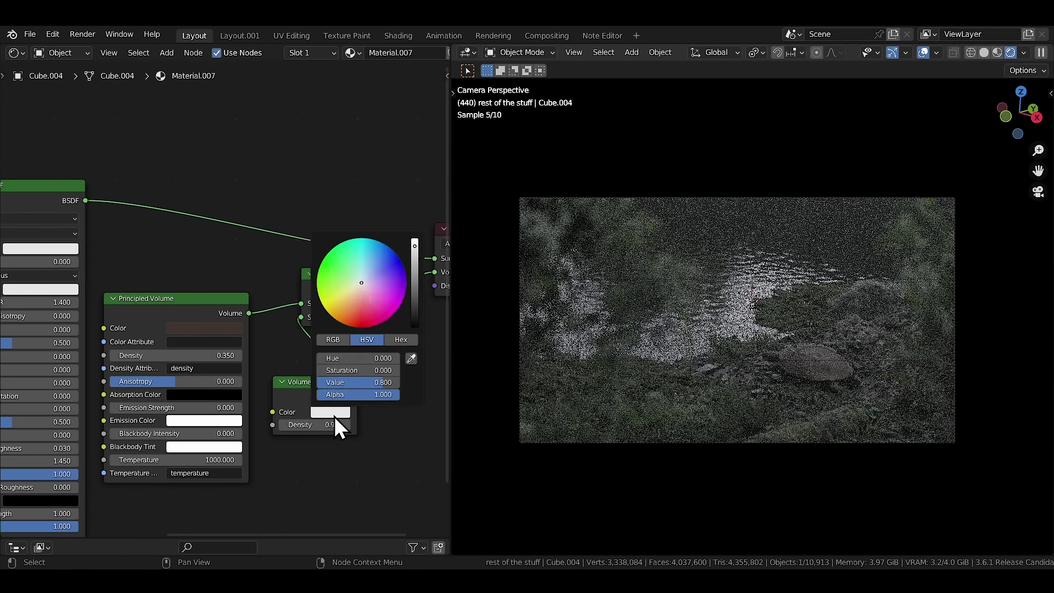
{"action": "left_click_drag", "start_coordinate": [340, 370], "coordinate": [379, 369]}
{"action": "left_click_drag", "start_coordinate": [374, 266], "coordinate": [342, 263]}
{"action": "left_click_drag", "start_coordinate": [416, 300], "coordinate": [415, 275]}
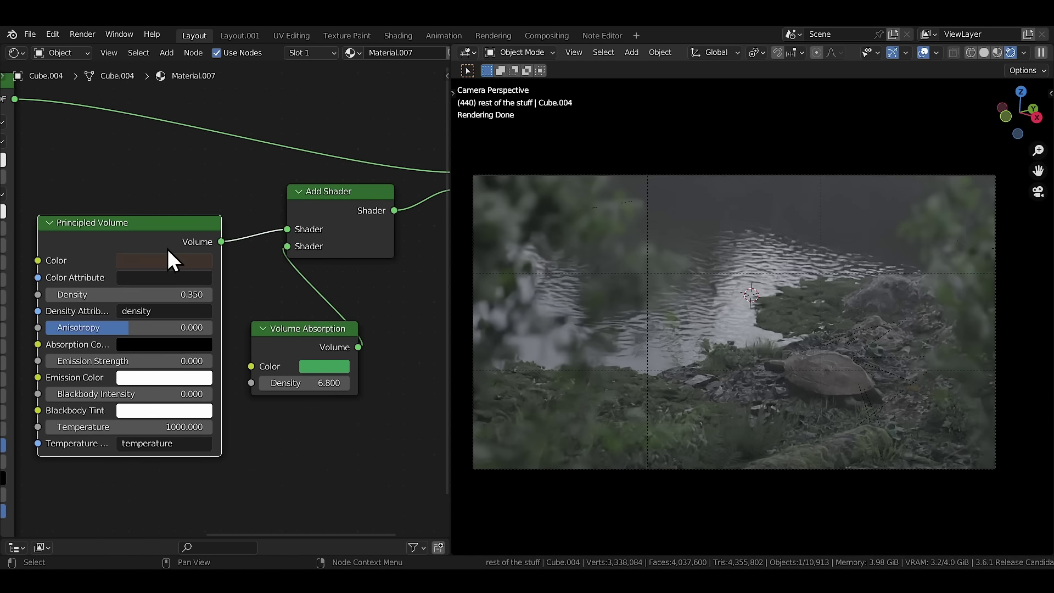
Switch the Principled Volume node to Volume Scatter, with density 1.75 and anisotropy 0.173.
{"action": "key", "text": "shift+s"}
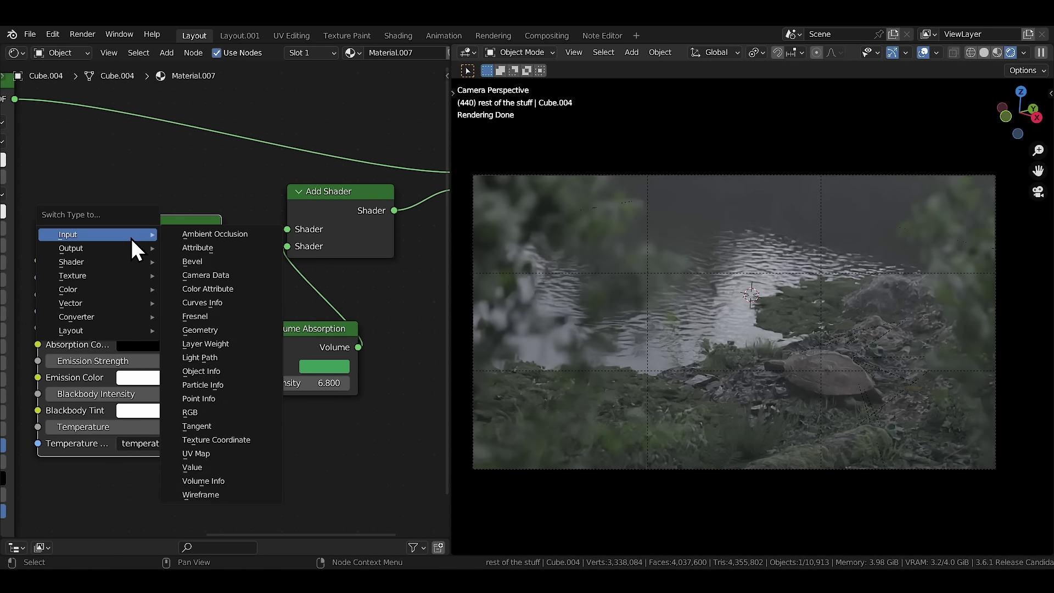
{"action": "mouse_move", "coordinate": [99, 262]}
{"action": "left_click", "coordinate": [223, 521]}
{"action": "scroll", "coordinate": [138, 406], "scroll_direction": "up", "scroll_amount": 1}
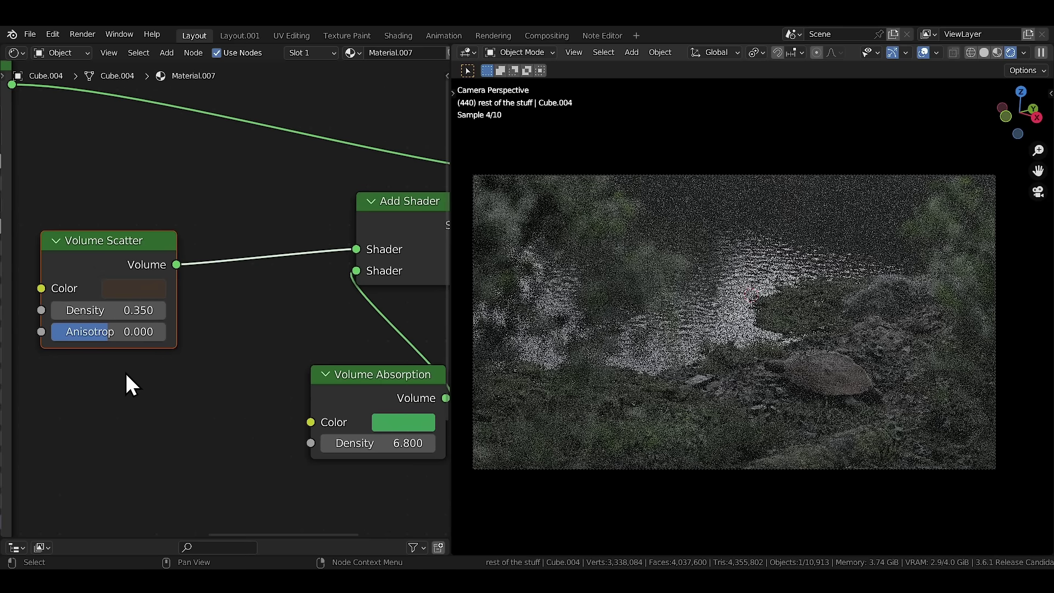
{"action": "left_click_drag", "start_coordinate": [142, 332], "coordinate": [163, 440]}
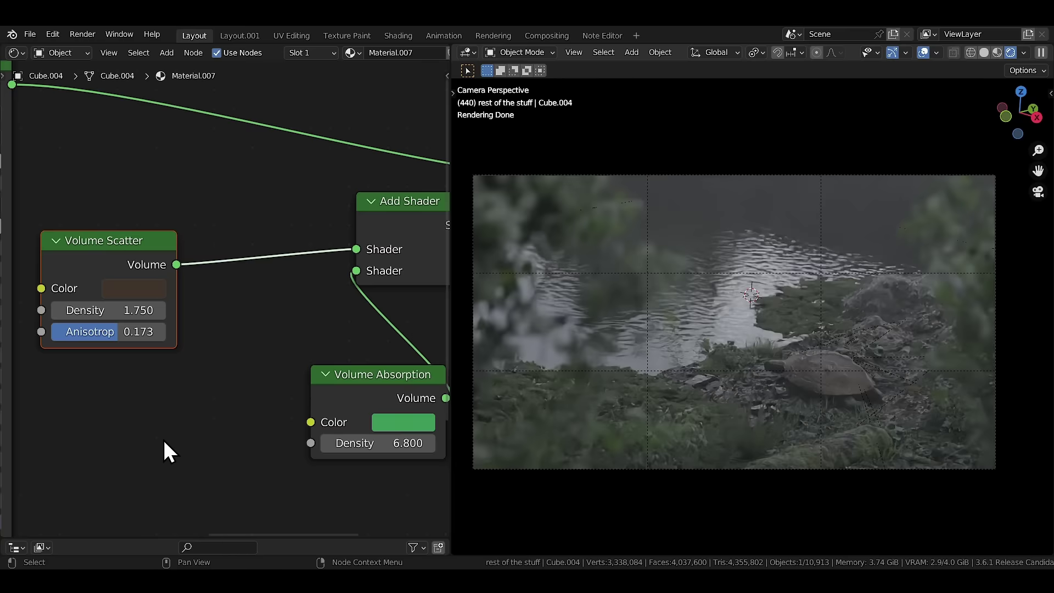
Switch the Volume Scatter node back to Principled Volume.
{"action": "key", "text": "shift+s"}
{"action": "mouse_move", "coordinate": [113, 265]}
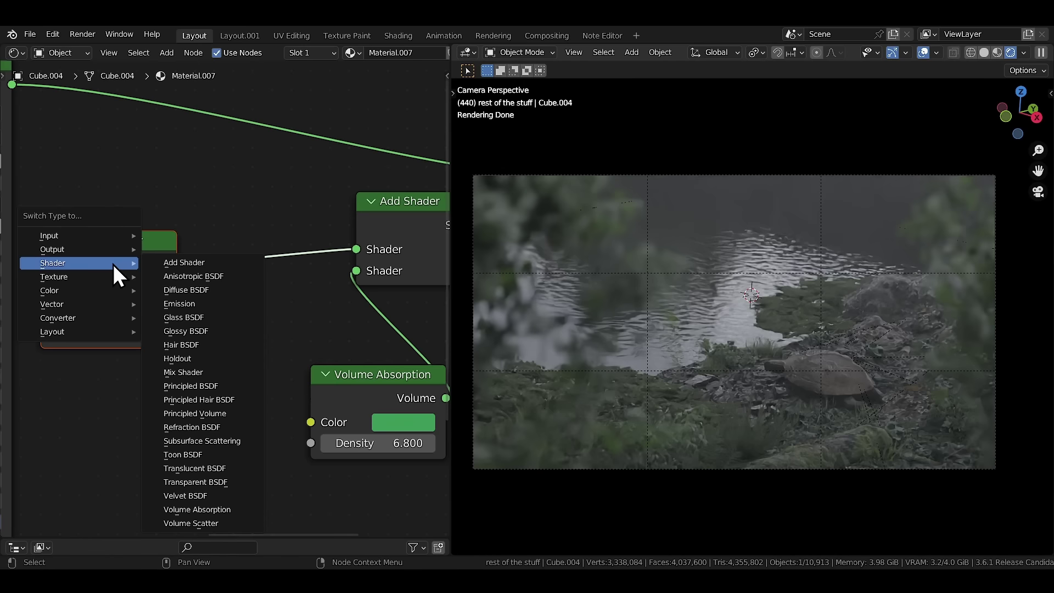
{"action": "left_click", "coordinate": [195, 414]}
Set the Principled Volume's emission strength to 0.1 and change its emission colour to light green.
{"action": "scroll", "coordinate": [165, 384], "scroll_direction": "down", "scroll_amount": 1}
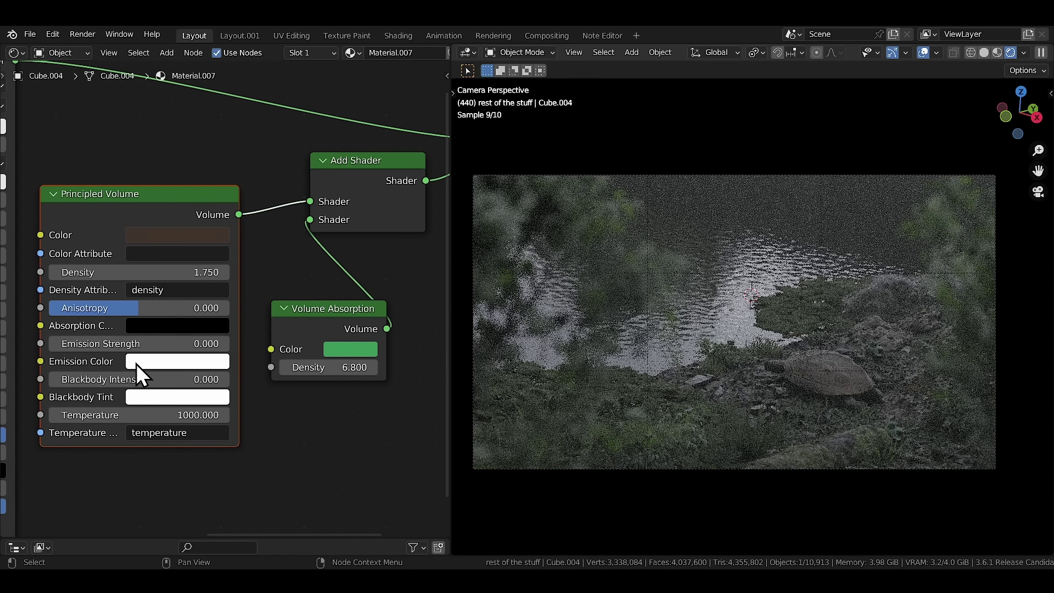
{"action": "double_click", "coordinate": [164, 344]}
{"action": "type", "text": ".1"}
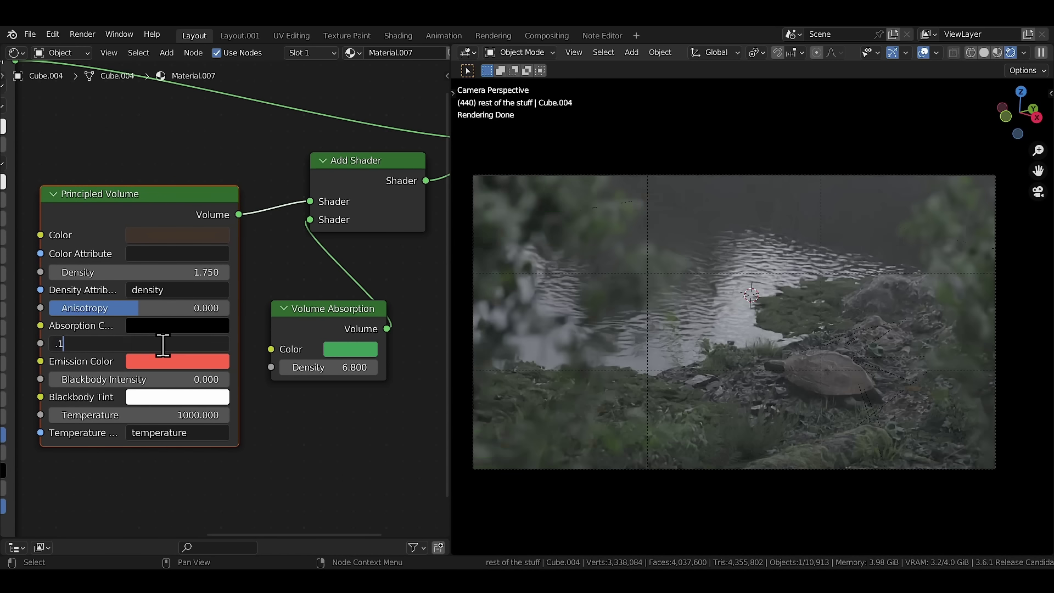
{"action": "key", "text": "Return"}
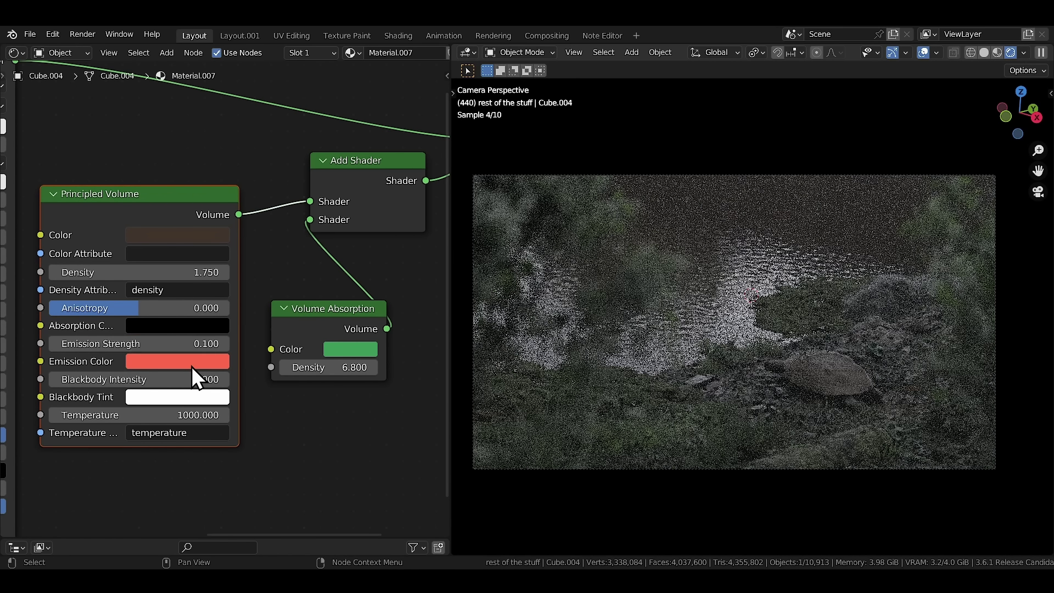
{"action": "left_click", "coordinate": [192, 367]}
{"action": "left_click", "coordinate": [219, 164]}
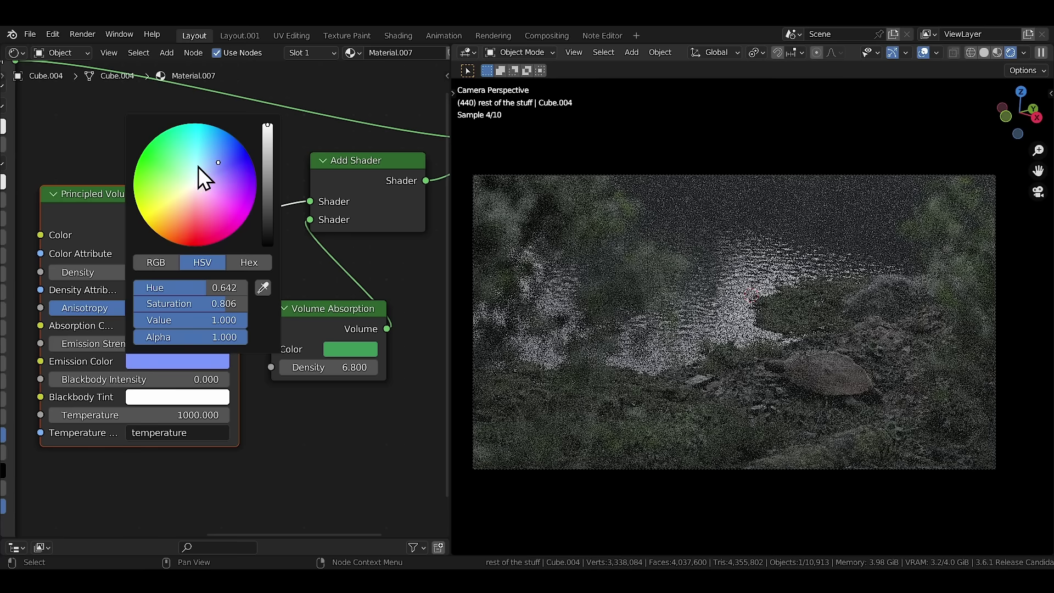
{"action": "left_click", "coordinate": [166, 169]}
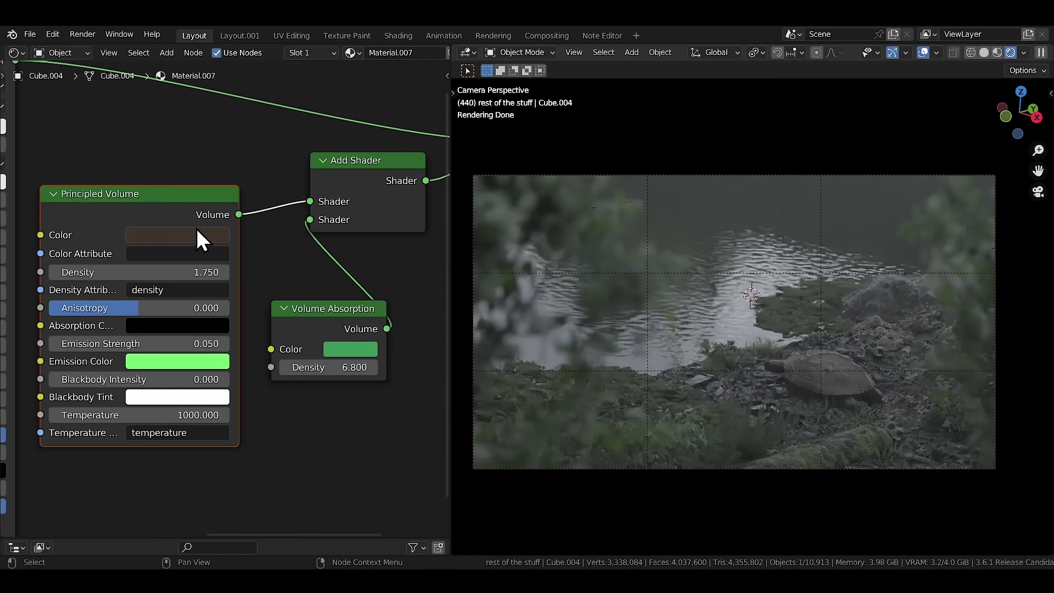
Raise the Principled Volume's emission strength to 0.25.
{"action": "scroll", "coordinate": [214, 228], "scroll_direction": "down", "scroll_amount": 3}
{"action": "middle_click_drag", "start_coordinate": [88, 187], "coordinate": [331, 298]}
{"action": "scroll", "coordinate": [243, 223], "scroll_direction": "up", "scroll_amount": 2}
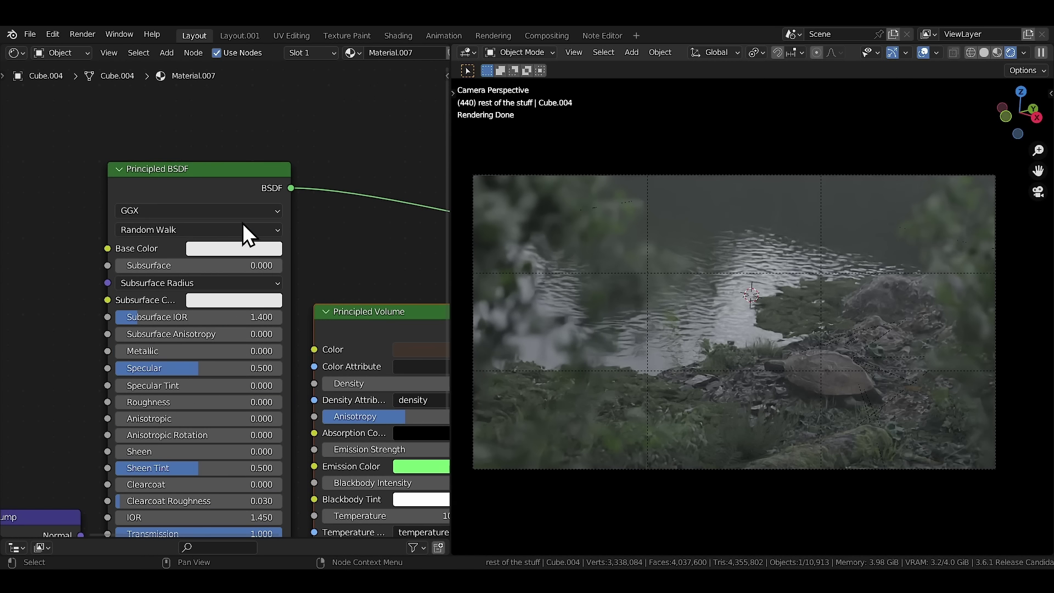
{"action": "middle_click_drag", "start_coordinate": [382, 385], "coordinate": [177, 252]}
{"action": "scroll", "coordinate": [178, 269], "scroll_direction": "up", "scroll_amount": 2}
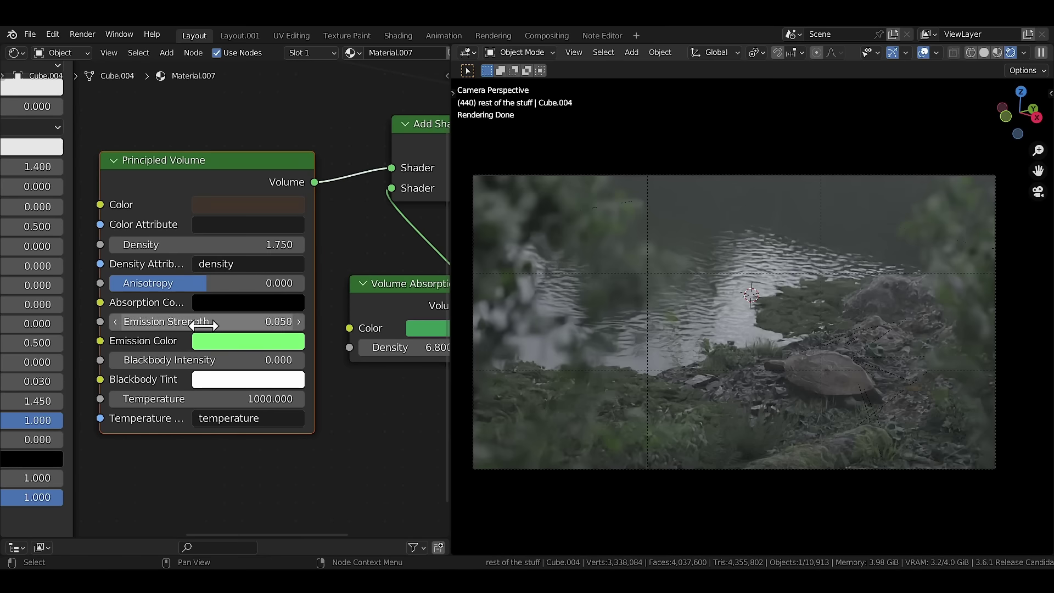
{"action": "mouse_move", "coordinate": [203, 324]}
{"action": "left_mouse_down"}
{"action": "mouse_move", "coordinate": [217, 323]}
{"action": "mouse_move", "coordinate": [208, 324]}
{"action": "left_mouse_up"}
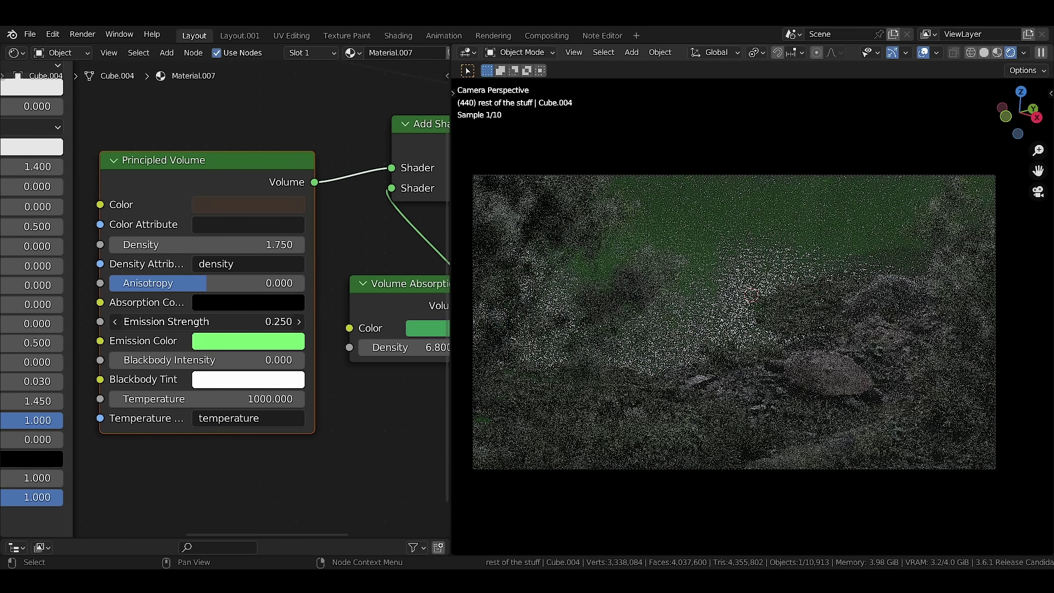
{"action": "key", "text": "ctrl+space"}
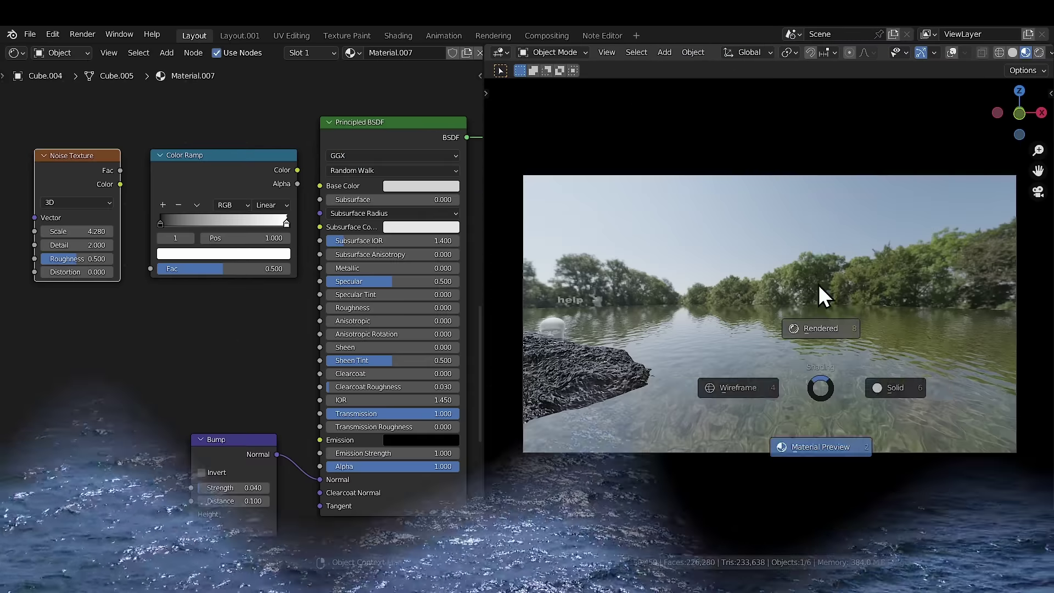
Switch the viewport to rendered shading and route the Noise Texture's Fac through the Color Ramp into the Principled BSDF's Roughness.
{"action": "left_click", "coordinate": [812, 235]}
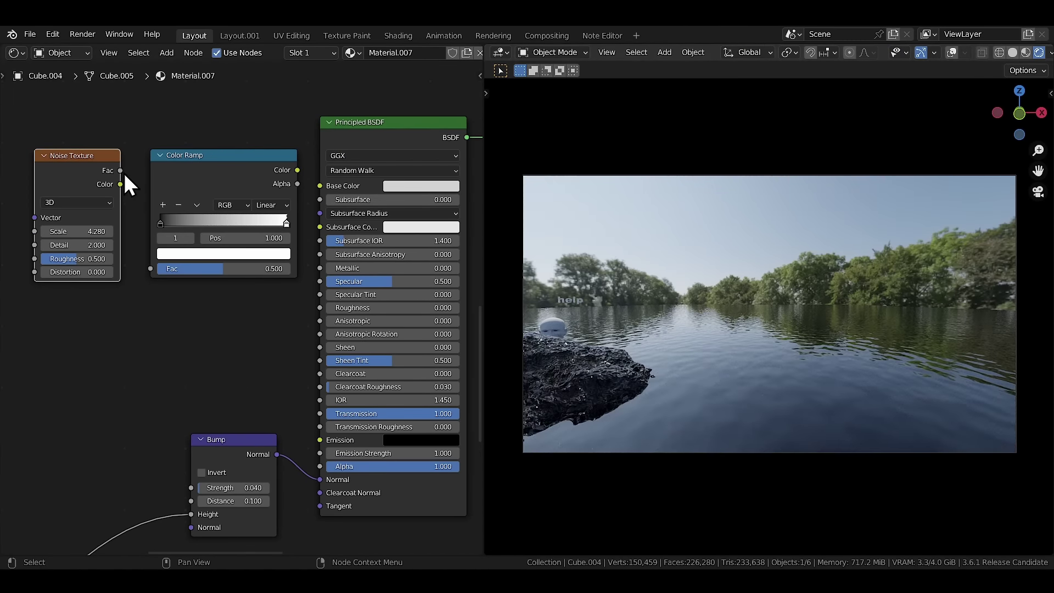
{"action": "left_click_drag", "start_coordinate": [120, 170], "coordinate": [151, 269]}
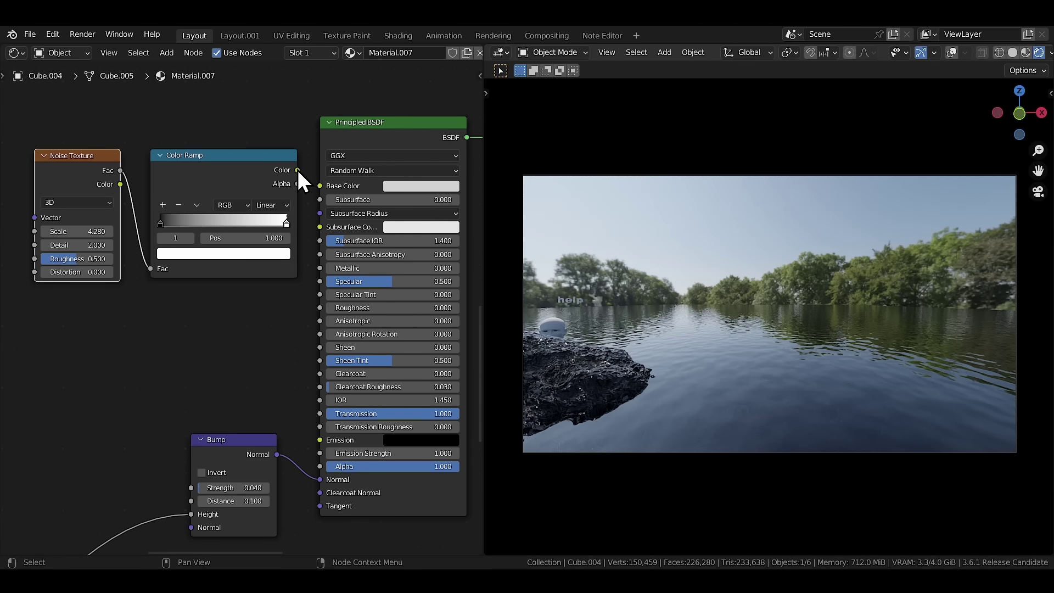
{"action": "left_click_drag", "start_coordinate": [297, 169], "coordinate": [325, 309]}
Adjust the roughness Color Ramp by darkening the white stop to mid grey and placing the black stop at 0.265.
{"action": "left_click_drag", "start_coordinate": [160, 223], "coordinate": [202, 232]}
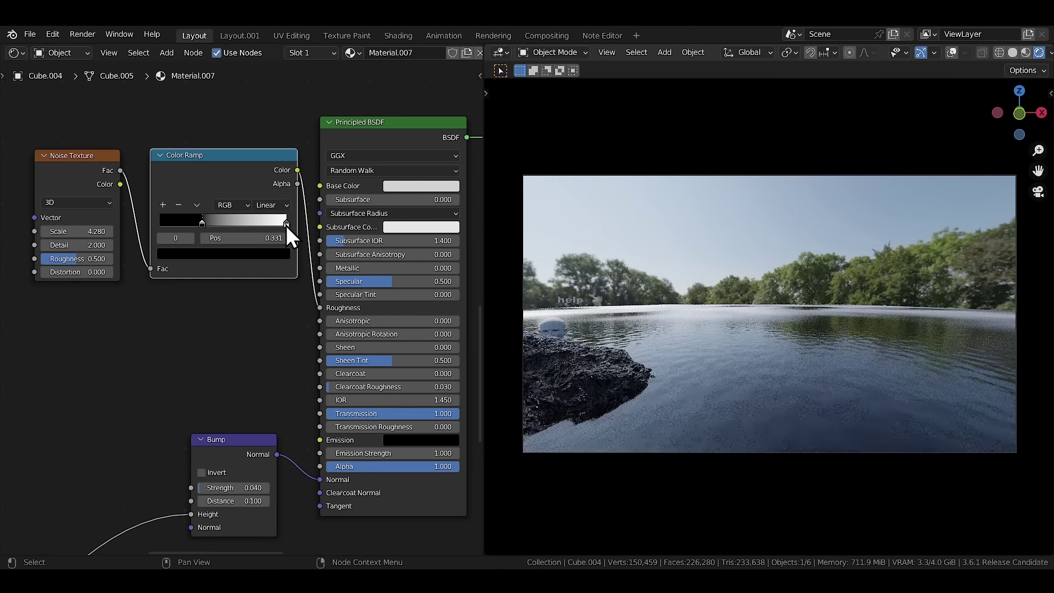
{"action": "left_click", "coordinate": [286, 223]}
{"action": "left_click", "coordinate": [263, 253]}
{"action": "left_click_drag", "start_coordinate": [263, 159], "coordinate": [263, 101]}
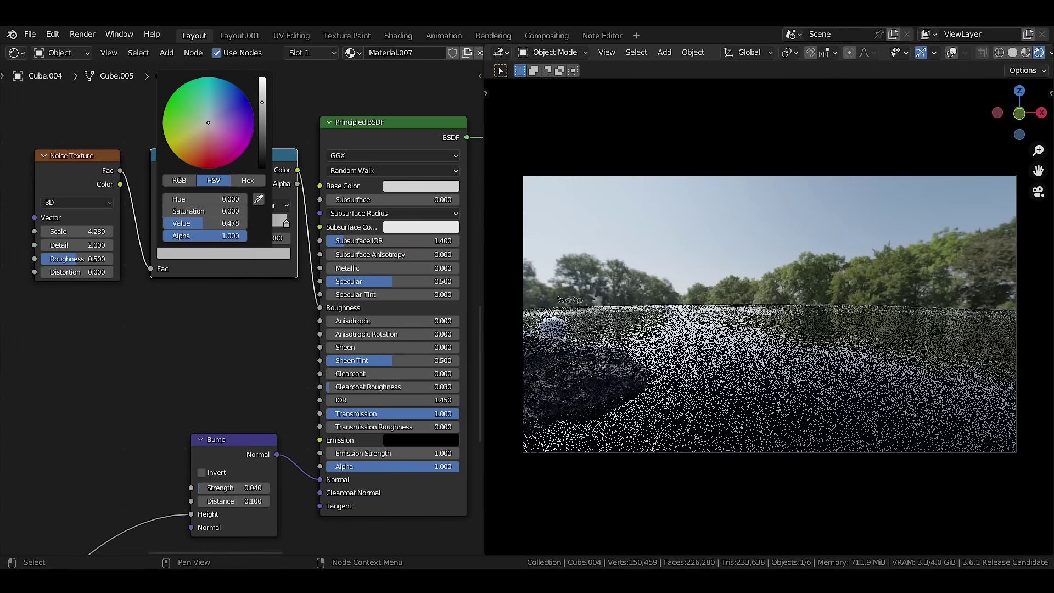
{"action": "mouse_move", "coordinate": [286, 224]}
{"action": "left_mouse_down"}
{"action": "mouse_move", "coordinate": [273, 223]}
{"action": "mouse_move", "coordinate": [281, 225]}
{"action": "left_mouse_up"}
{"action": "left_click", "coordinate": [203, 223]}
{"action": "left_click_drag", "start_coordinate": [212, 226], "coordinate": [213, 227]}
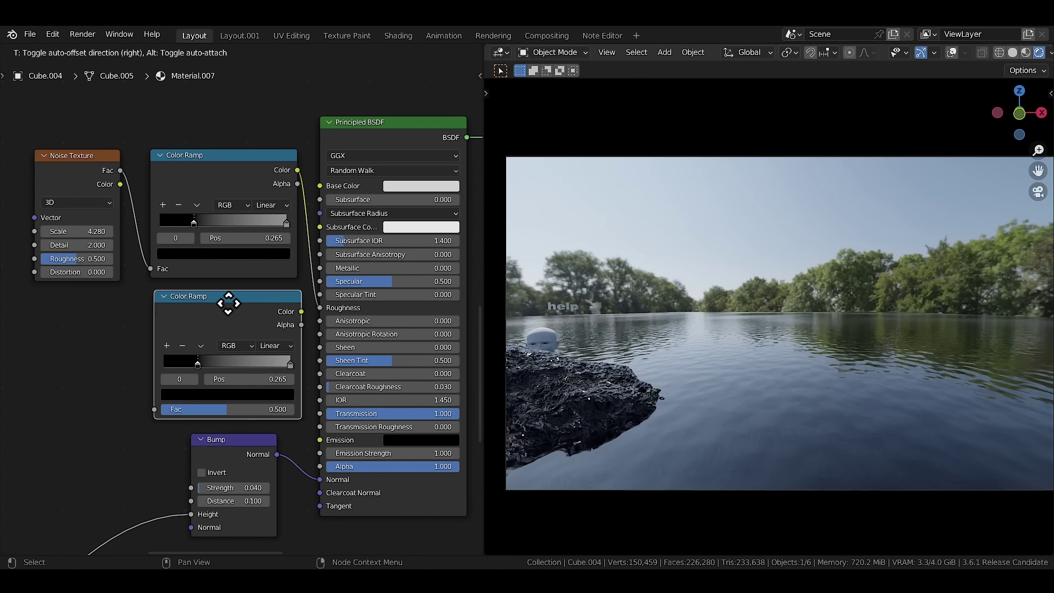
Place the duplicated Color Ramp between the Noise Texture's Fac and the Bump's Strength, and adjust its stops.
{"action": "left_click", "coordinate": [209, 286]}
{"action": "left_click_drag", "start_coordinate": [121, 170], "coordinate": [154, 402]}
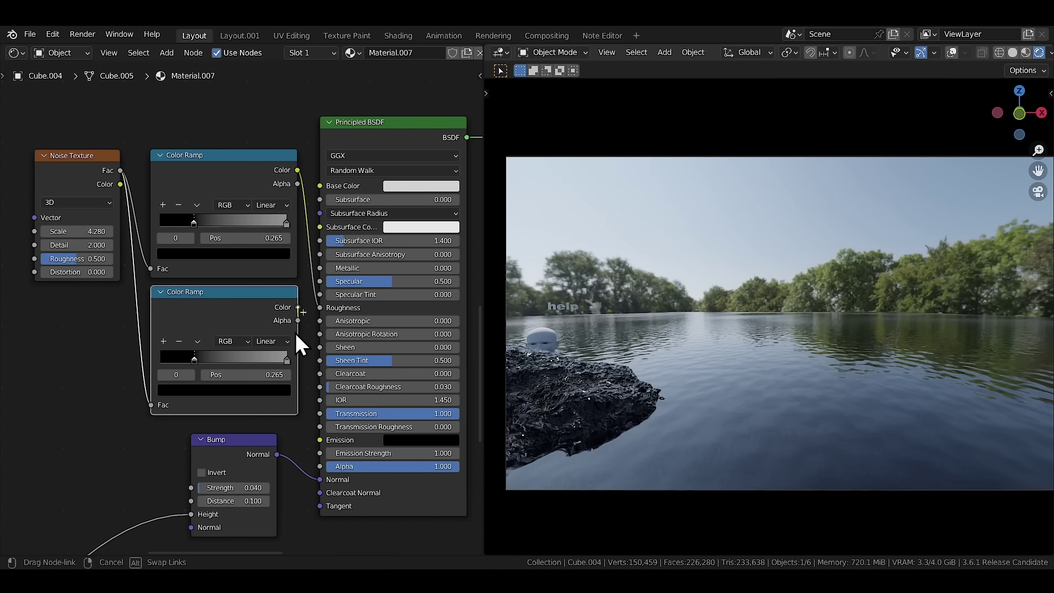
{"action": "left_click_drag", "start_coordinate": [297, 306], "coordinate": [191, 487]}
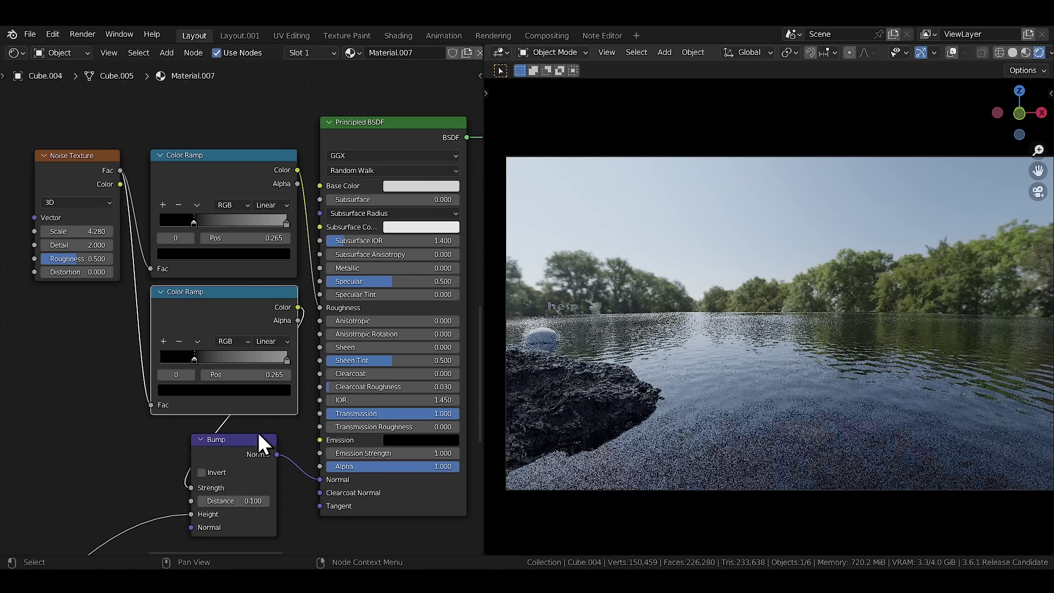
{"action": "left_click_drag", "start_coordinate": [193, 362], "coordinate": [204, 368]}
{"action": "left_click_drag", "start_coordinate": [286, 360], "coordinate": [210, 360]}
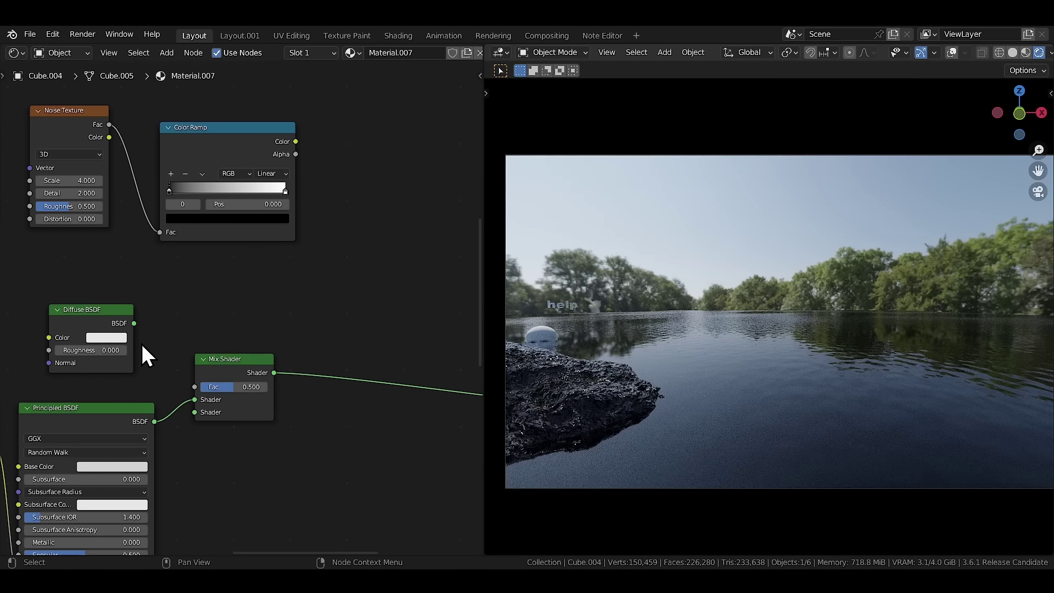
Mix in the Diffuse BSDF using the Color Ramp as factor, with noise scale 500 and the black stop moved inward.
{"action": "left_click_drag", "start_coordinate": [134, 323], "coordinate": [194, 412]}
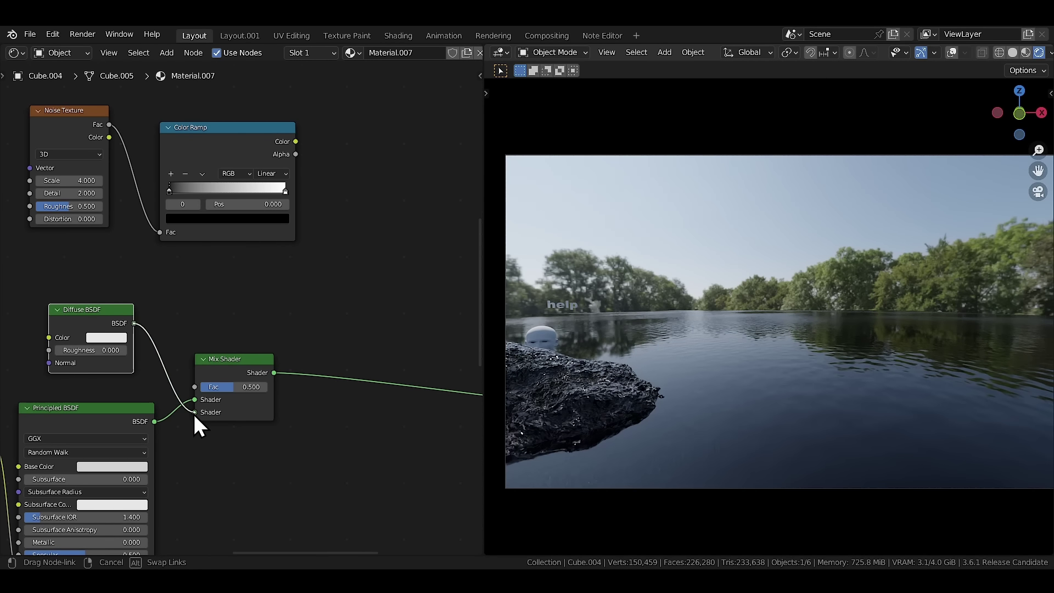
{"action": "left_click_drag", "start_coordinate": [295, 142], "coordinate": [195, 386]}
{"action": "left_click", "coordinate": [83, 181]}
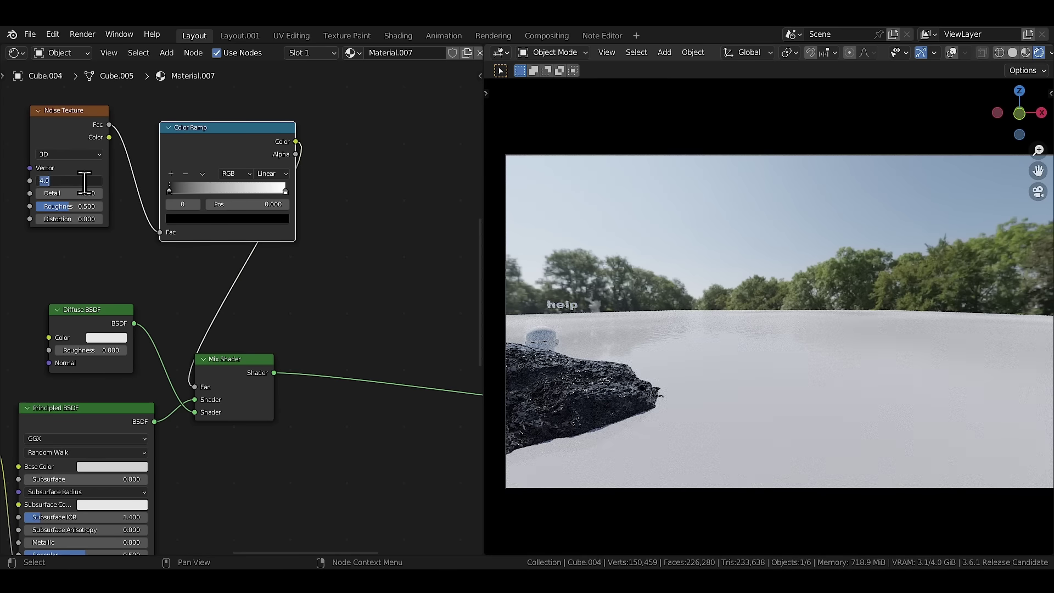
{"action": "type", "text": "500"}
{"action": "key", "text": "Return"}
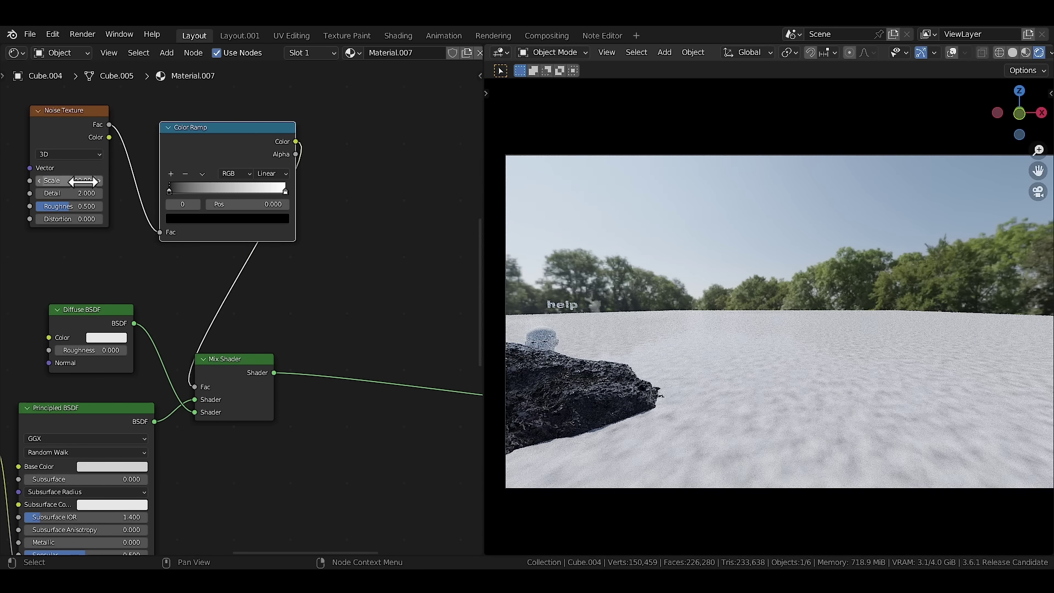
{"action": "left_click_drag", "start_coordinate": [170, 192], "coordinate": [258, 224]}
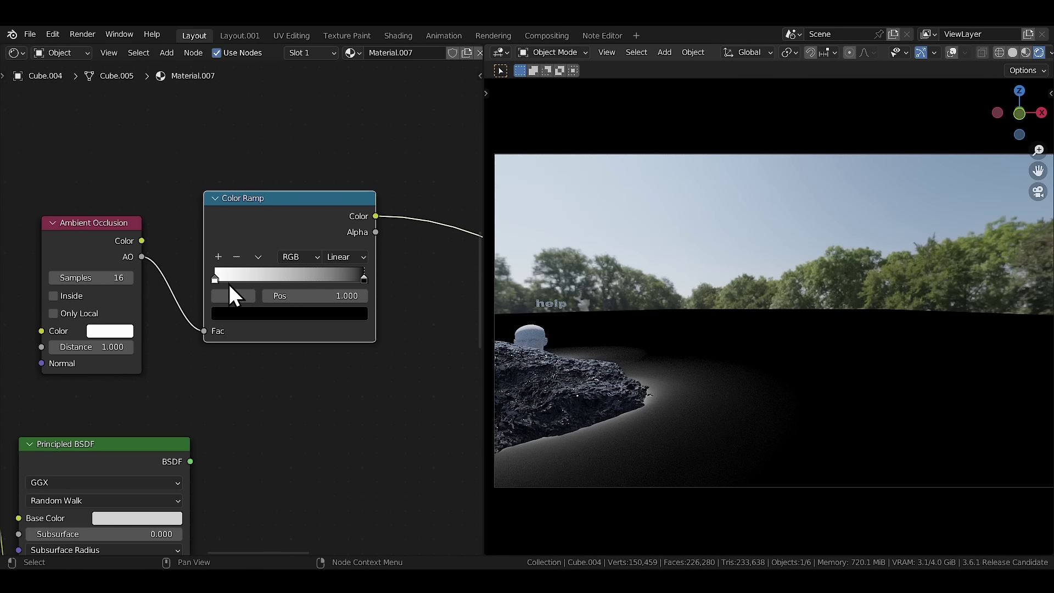
Test the Ambient Occlusion mask by moving its Color Ramp's white stop to 0.382 and sliding the head about 2.6 m along X.
{"action": "left_click_drag", "start_coordinate": [222, 281], "coordinate": [276, 292]}
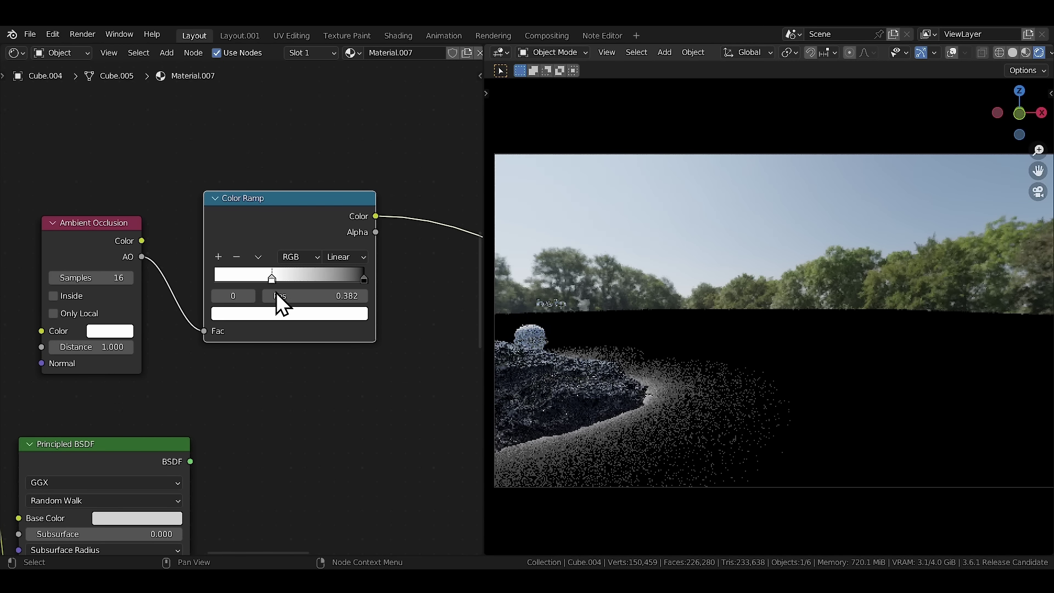
{"action": "left_click", "coordinate": [540, 339]}
{"action": "key", "text": "g"}
{"action": "key", "text": "x"}
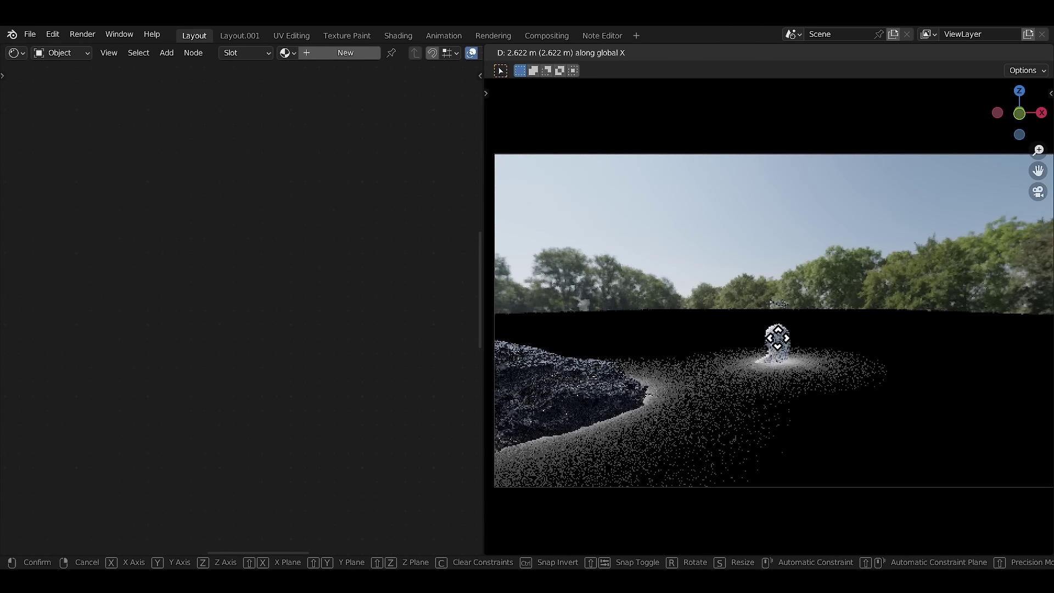
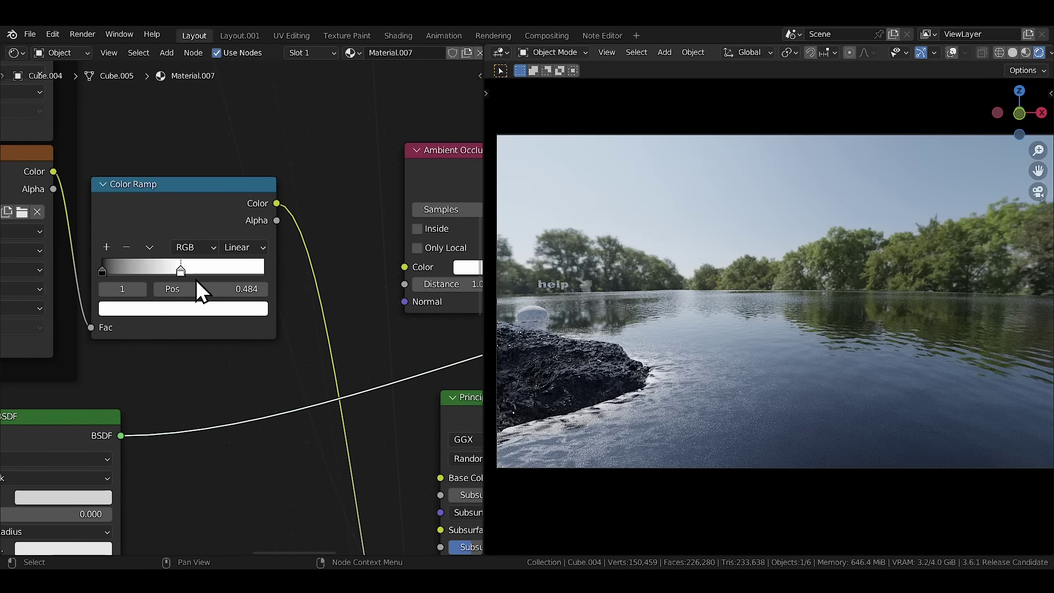
Move the white stop of the image texture's Color Ramp farther from the black stop, and select the Mix Shader.
{"action": "mouse_move", "coordinate": [197, 282]}
{"action": "left_mouse_down"}
{"action": "mouse_move", "coordinate": [178, 281]}
{"action": "mouse_move", "coordinate": [229, 279]}
{"action": "left_mouse_up"}
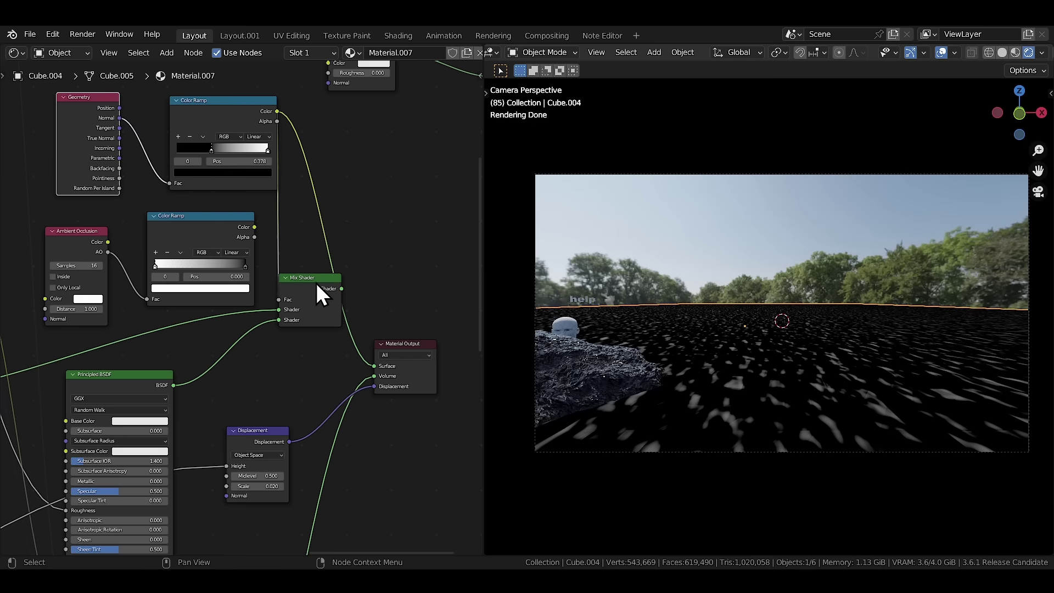
{"action": "left_click", "coordinate": [313, 283]}
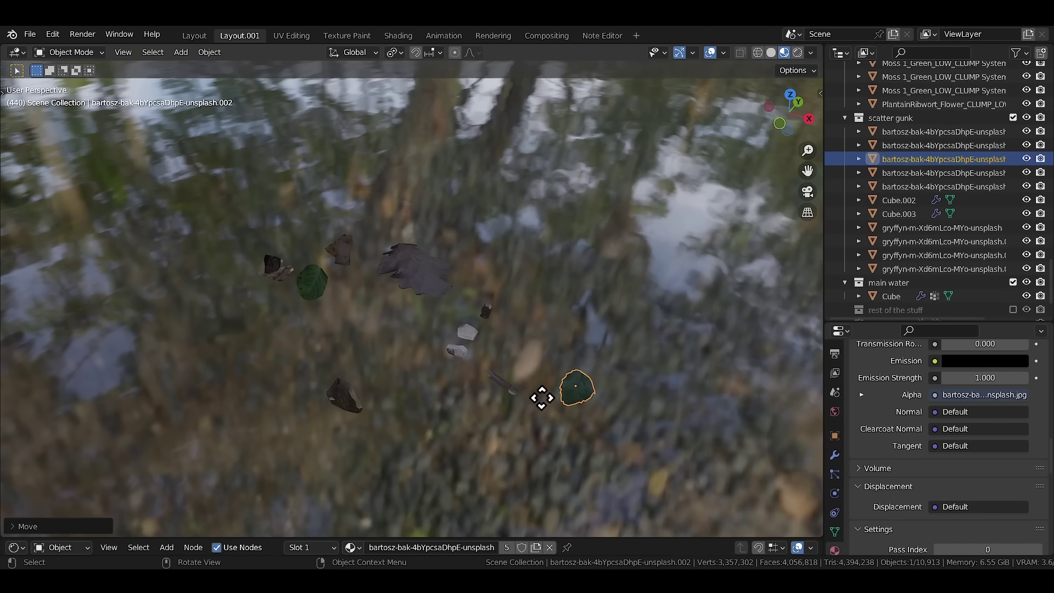
Reposition a piece of floating debris, the grass clump beside the turtle's head and the moss clump around the rock.
{"action": "left_click", "coordinate": [502, 383]}
{"action": "key", "text": "g"}
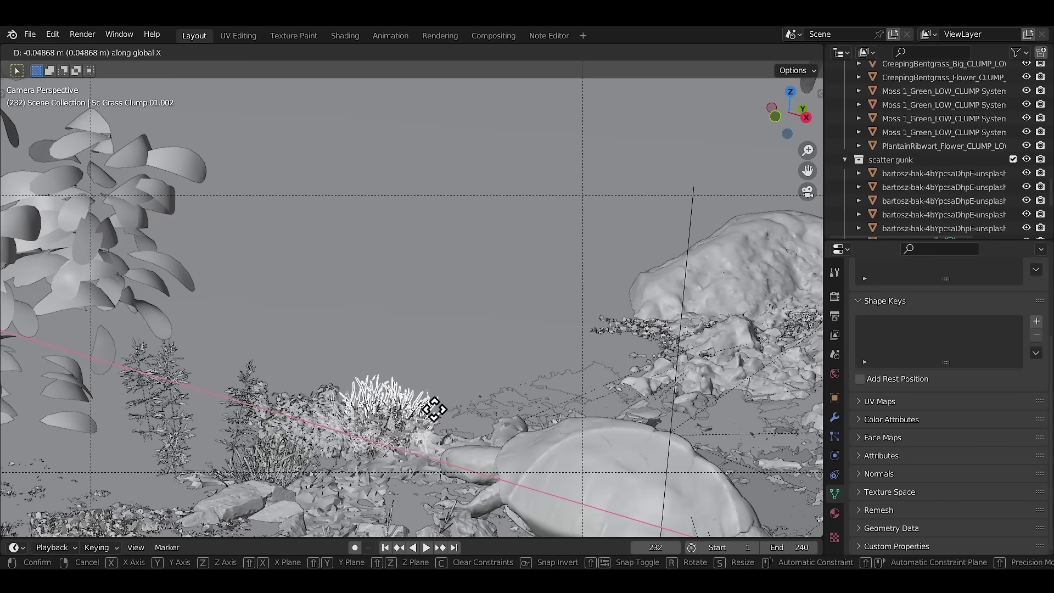
{"action": "left_click", "coordinate": [433, 409]}
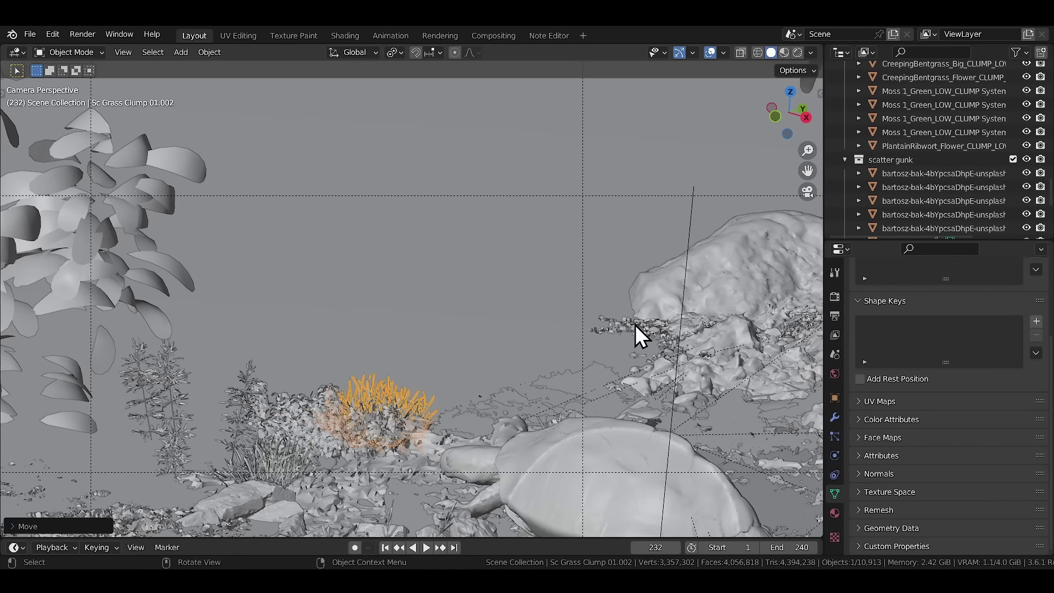
{"action": "left_click", "coordinate": [635, 335]}
{"action": "key", "text": "g"}
{"action": "left_click", "coordinate": [489, 310]}
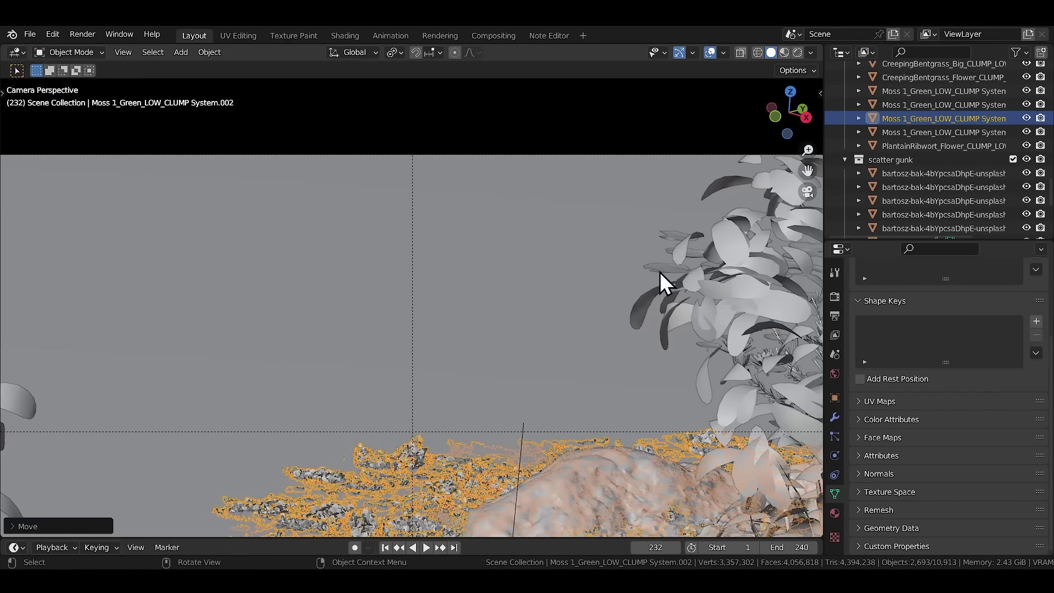
Move the lily pads along the global X axis, away from the leafy plant into open water, and deselect them.
{"action": "left_click", "coordinate": [659, 272]}
{"action": "key", "text": "g"}
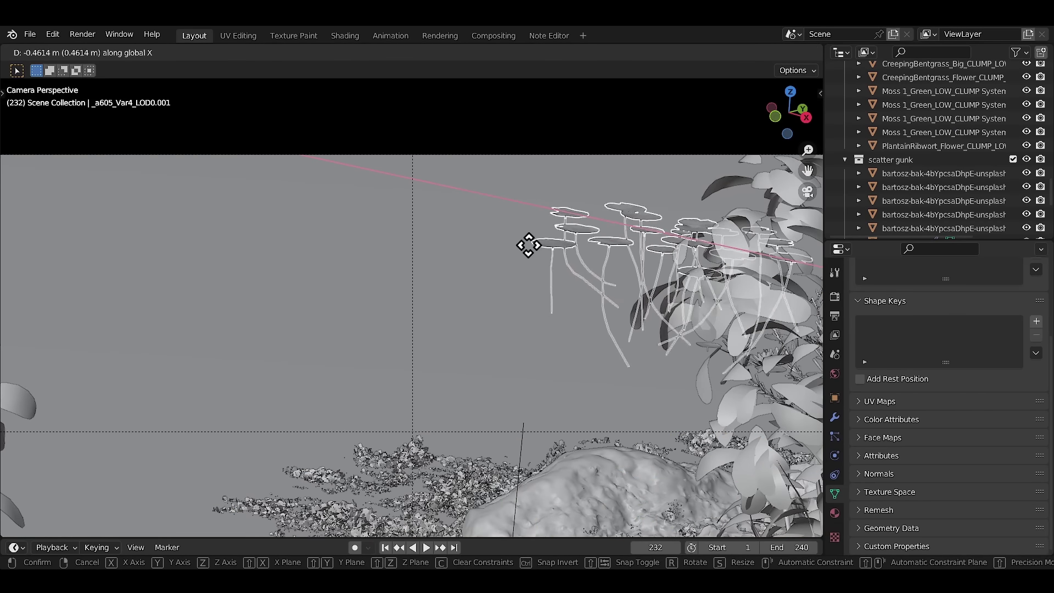
{"action": "left_click", "coordinate": [450, 245]}
{"action": "left_click", "coordinate": [431, 309]}
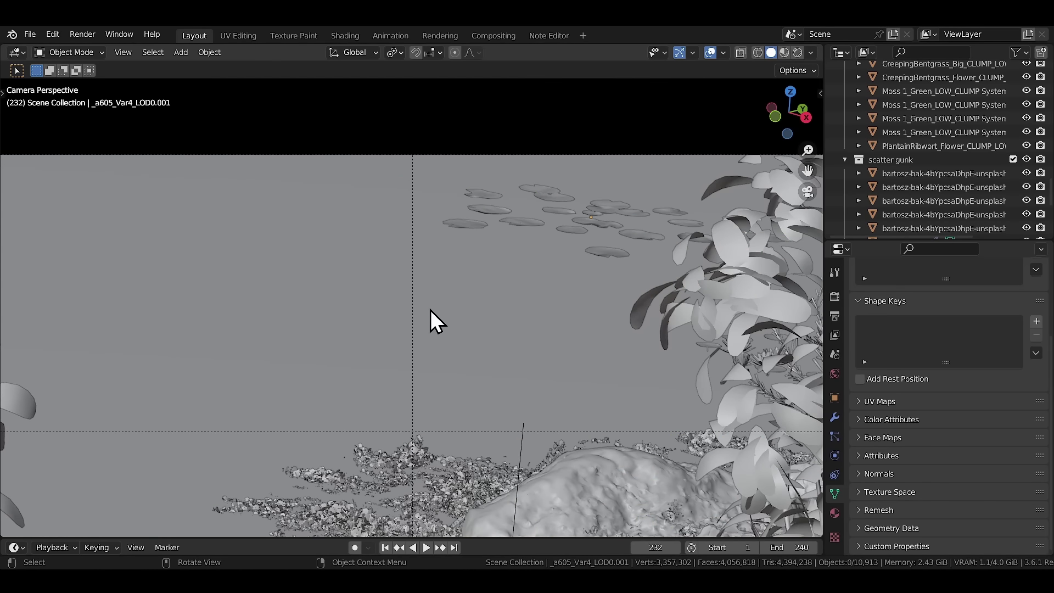
Set the dimensions of the Musgrave Texture that drives the water's bump height to 4D.
{"action": "key", "text": "Home"}
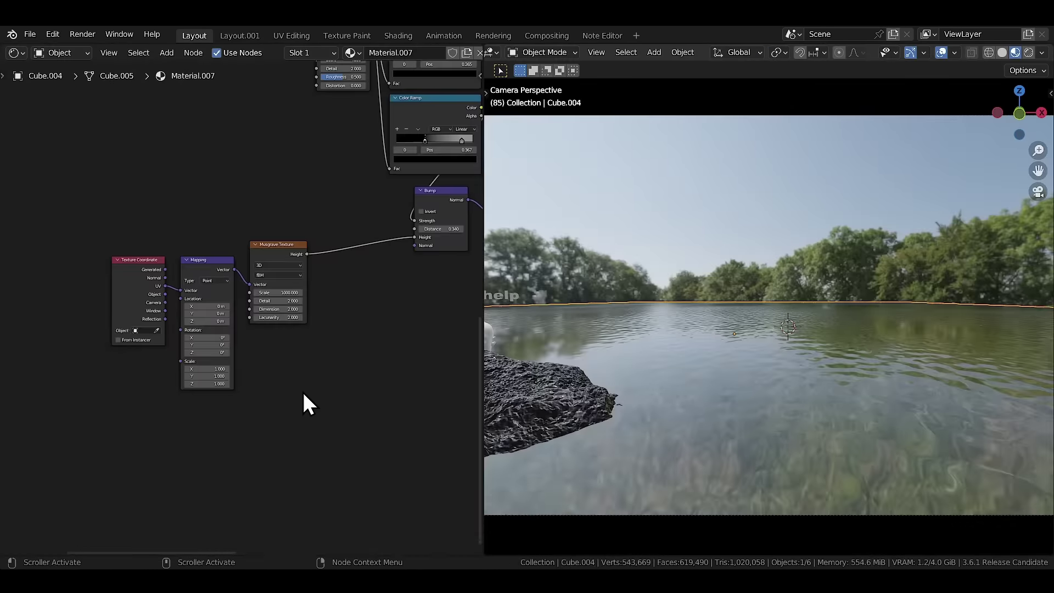
{"action": "scroll", "coordinate": [305, 391], "scroll_direction": "up", "scroll_amount": 3}
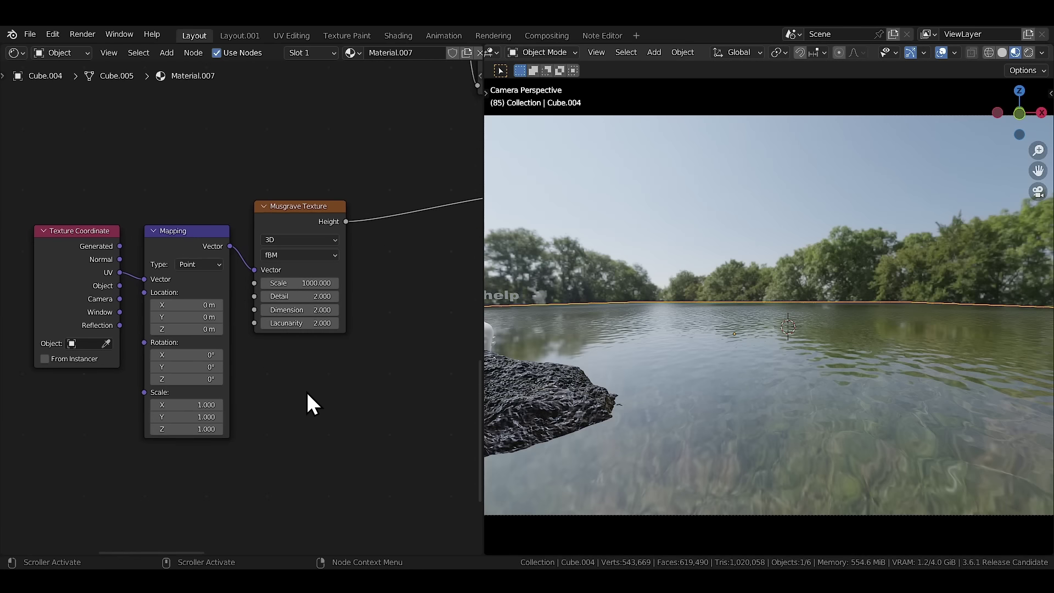
{"action": "left_click", "coordinate": [303, 235]}
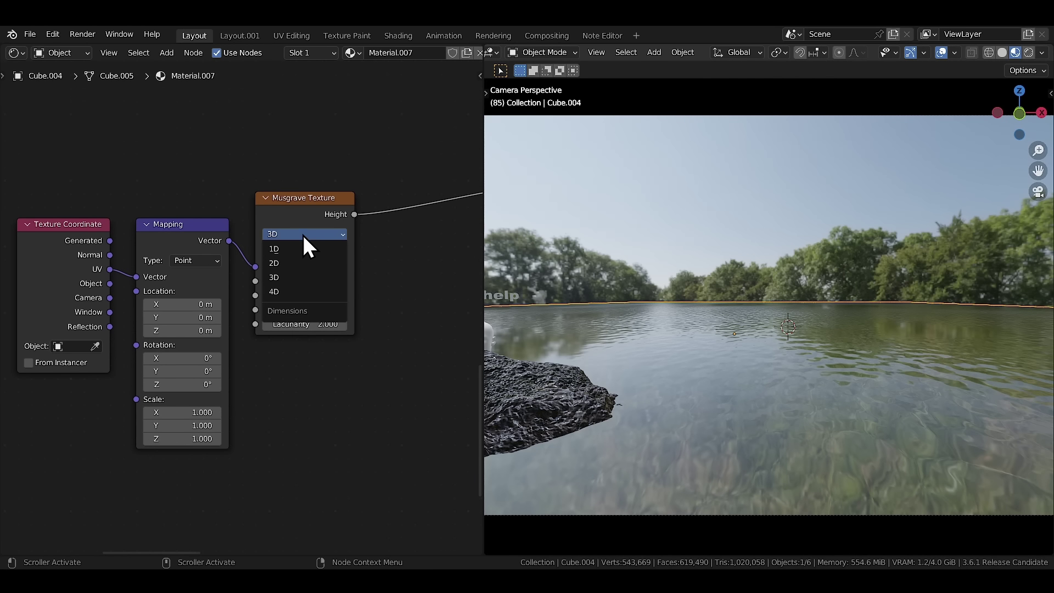
{"action": "left_click", "coordinate": [279, 292]}
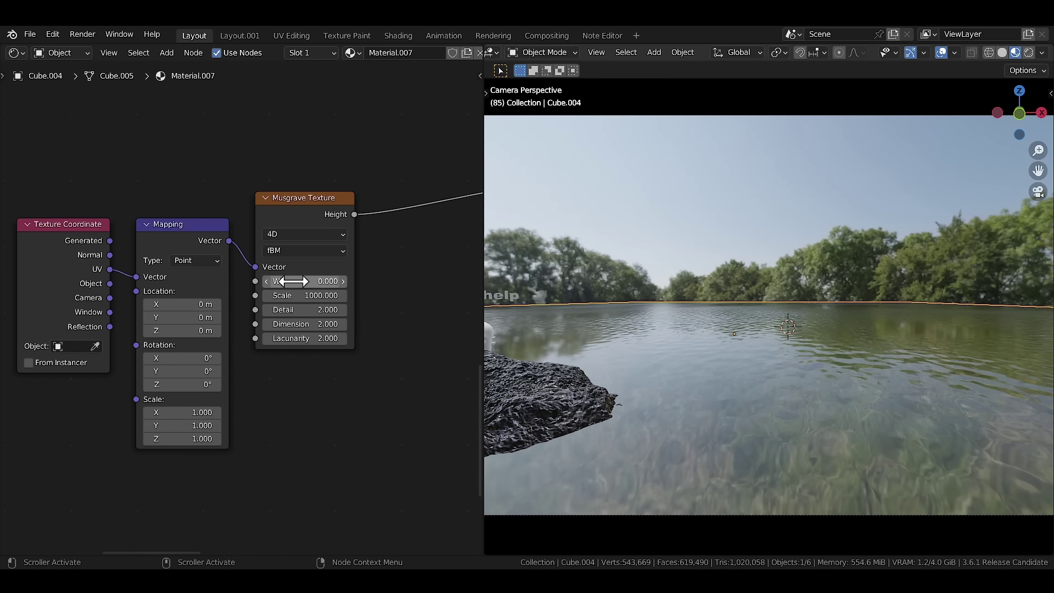
Drive the Musgrave Texture's W value with #frame and play the animation to preview the moving ripples.
{"action": "left_click", "coordinate": [295, 280]}
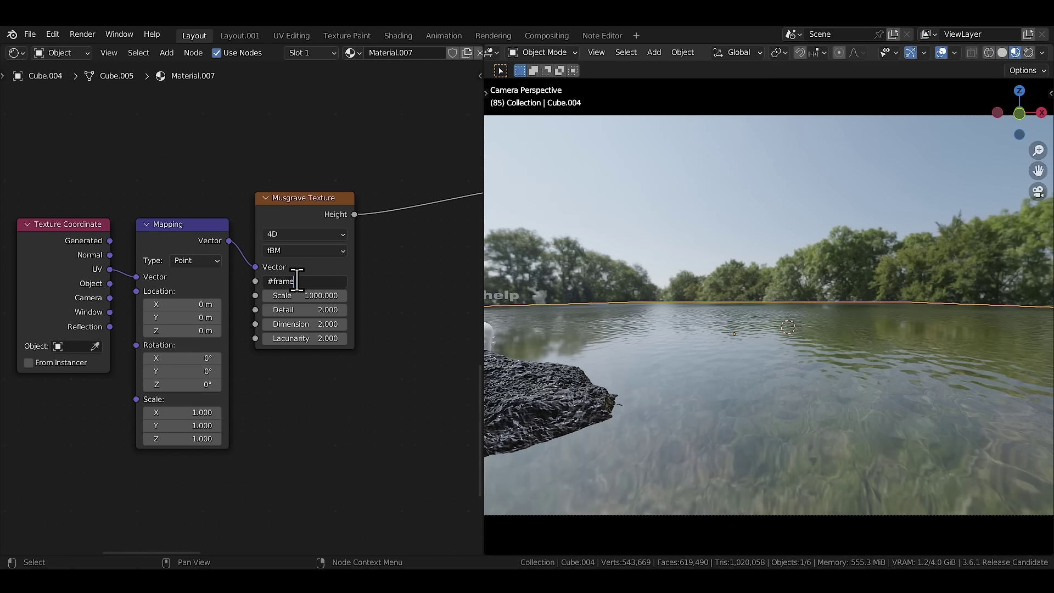
{"action": "type", "text": "#frame"}
{"action": "key", "text": "Return"}
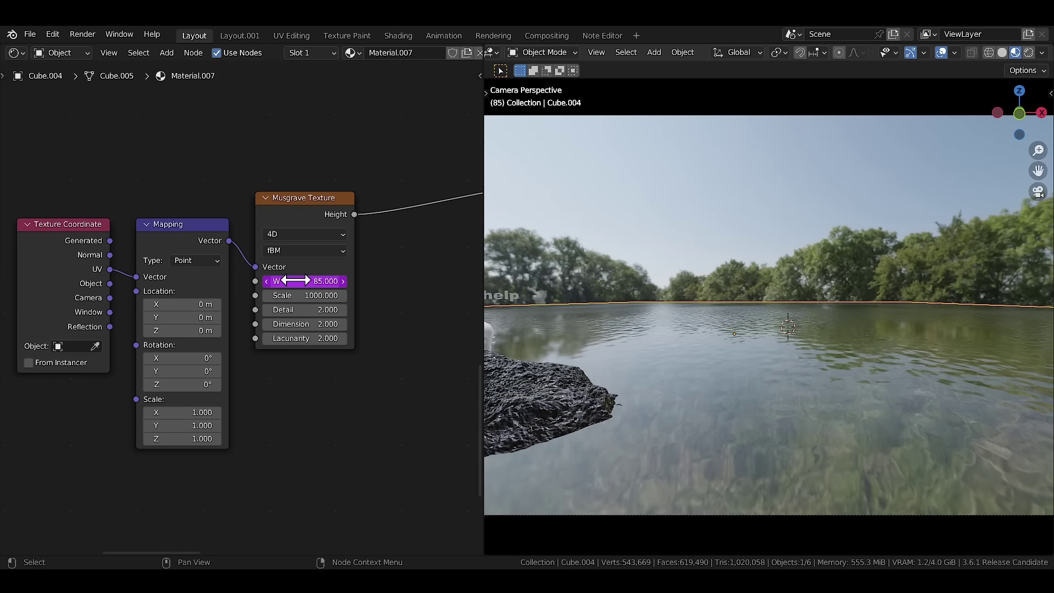
{"action": "key", "text": "space"}
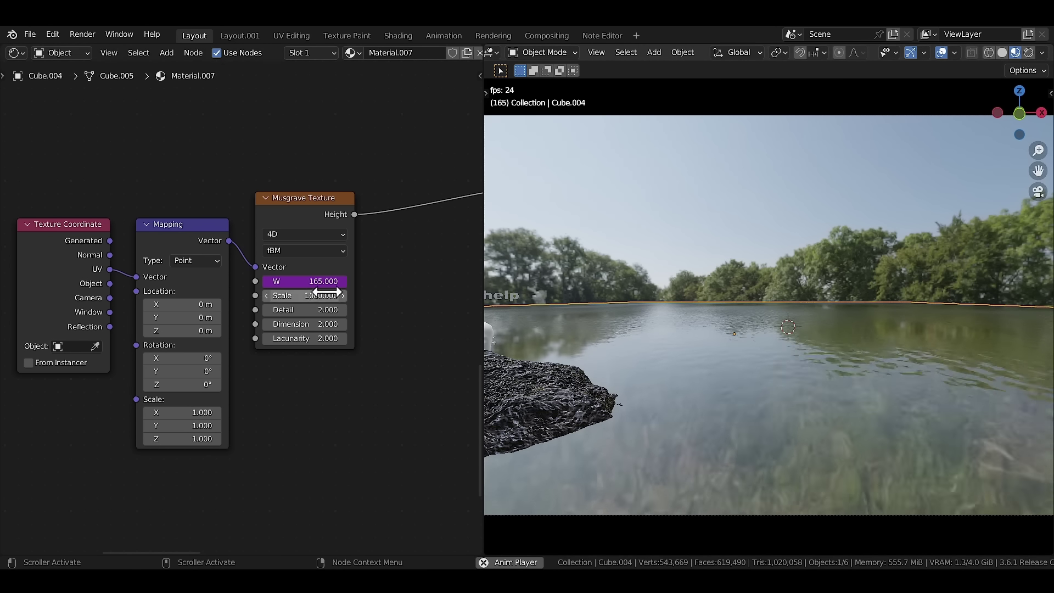
Slow the ripple animation by changing the Musgrave Texture's W driver expression to frame/500.
{"action": "left_click", "coordinate": [305, 281]}
{"action": "type", "text": "/500"}
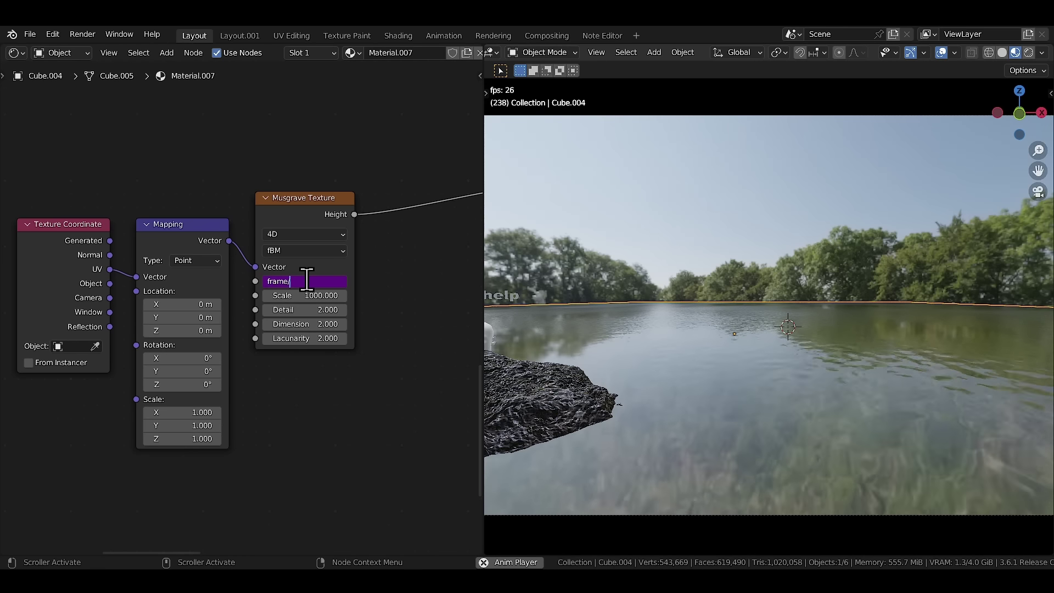
{"action": "key", "text": "Return"}
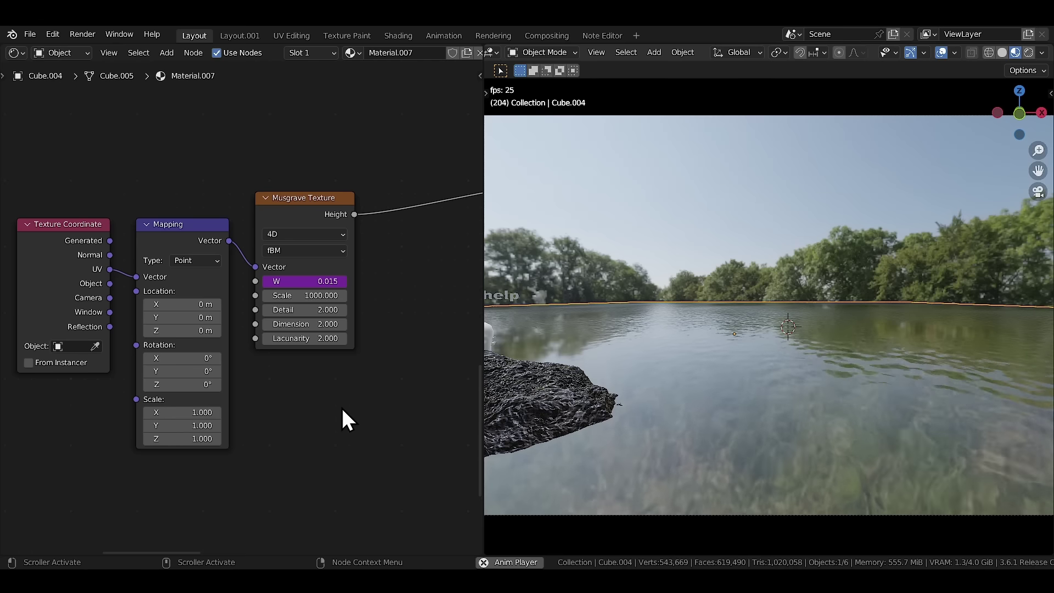
Drive the Mapping node's Y location with #frame.
{"action": "left_click", "coordinate": [188, 317]}
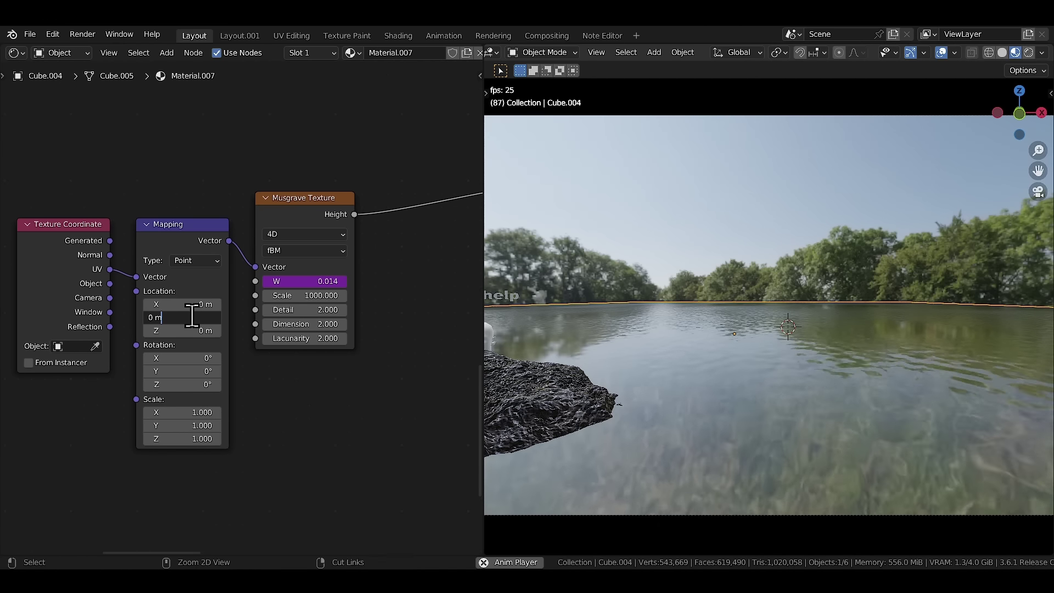
{"action": "type", "text": "#frame"}
{"action": "key", "text": "Return"}
{"action": "middle_click_drag", "start_coordinate": [714, 395], "coordinate": [659, 415]}
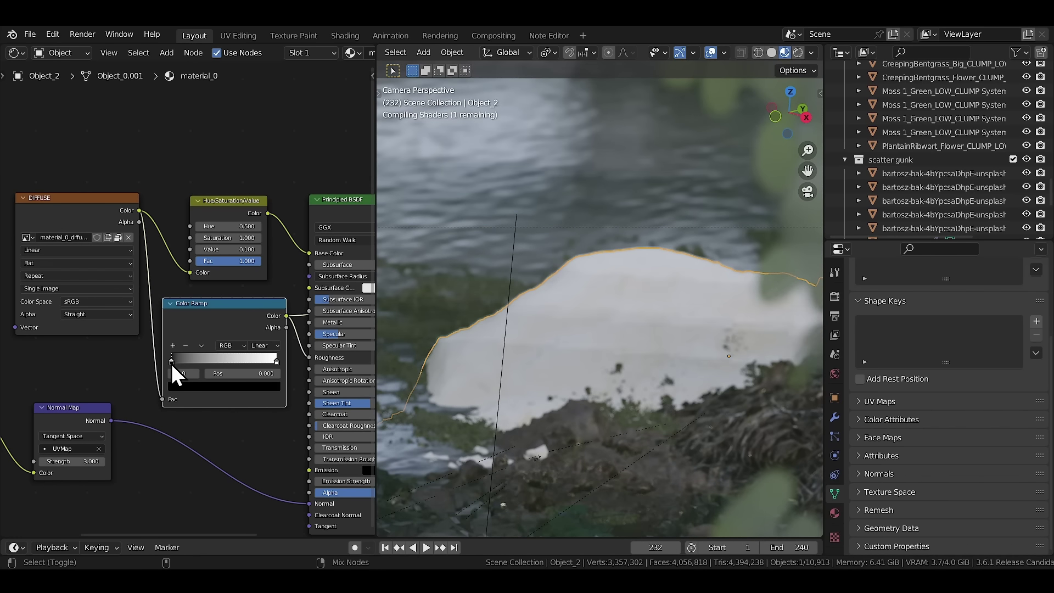
Move the black stop of the Color Ramp feeding the rock material's roughness to about 0.116.
{"action": "left_click_drag", "start_coordinate": [182, 363], "coordinate": [195, 365]}
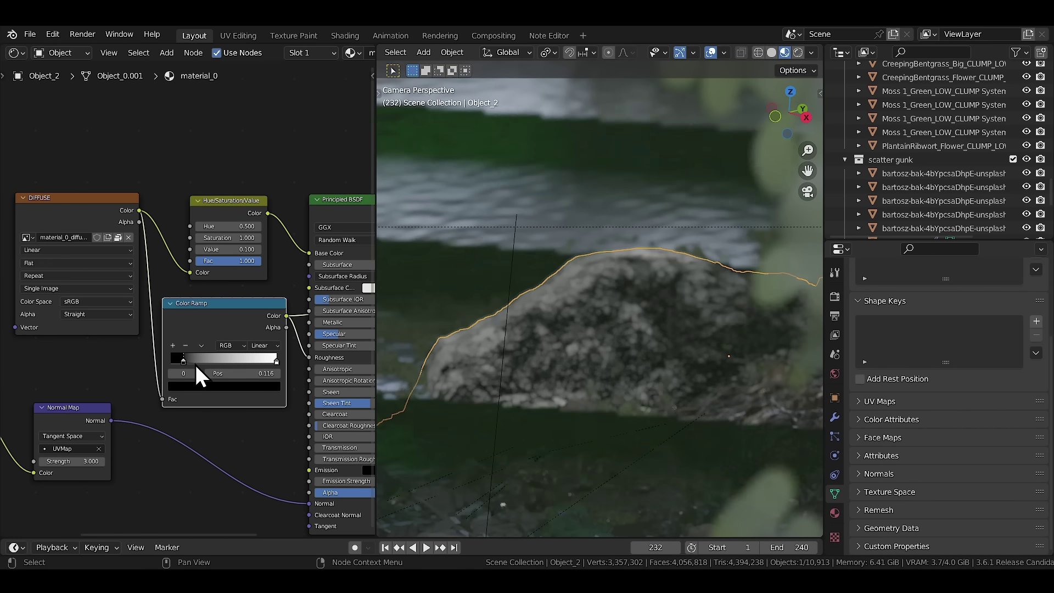
{"action": "left_click", "coordinate": [336, 208]}
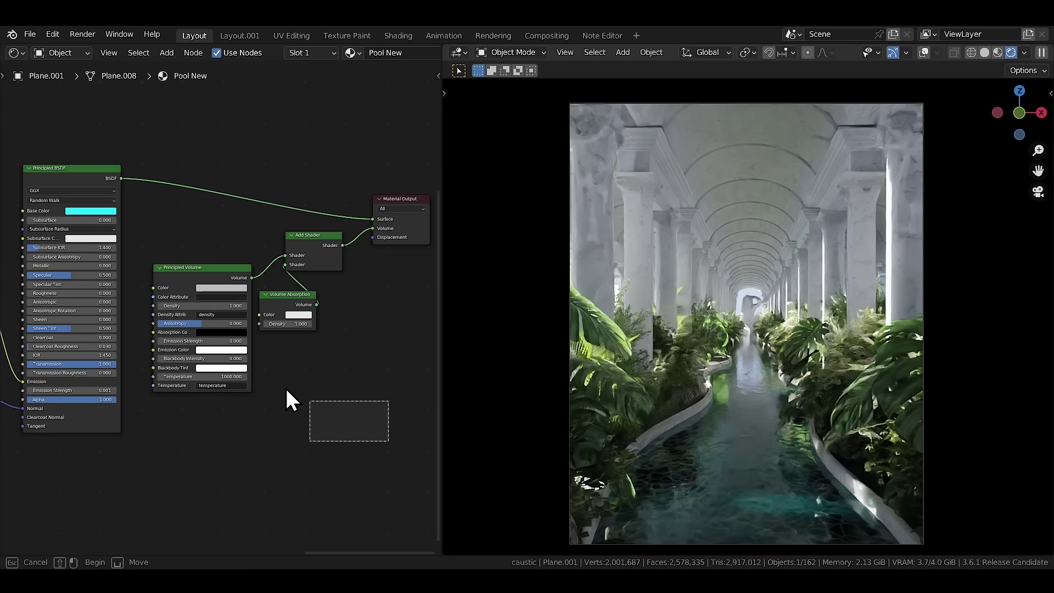
Delete the Principled Volume, Volume Absorption and Add Shader nodes from the pool material, and preview the scene in a maximized viewport.
{"action": "left_click_drag", "start_coordinate": [286, 388], "coordinate": [162, 261]}
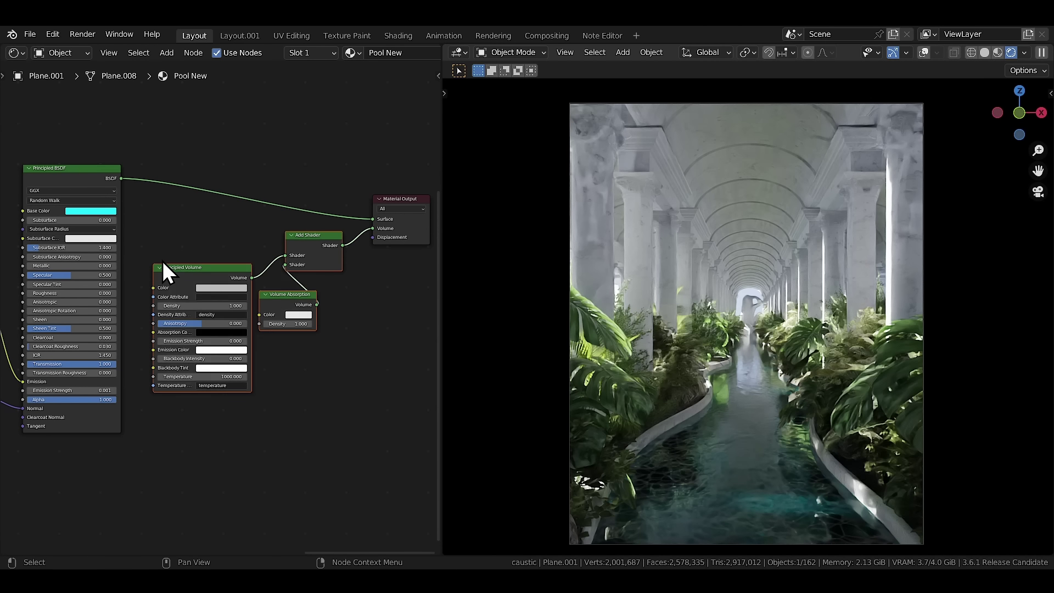
{"action": "key", "text": "x"}
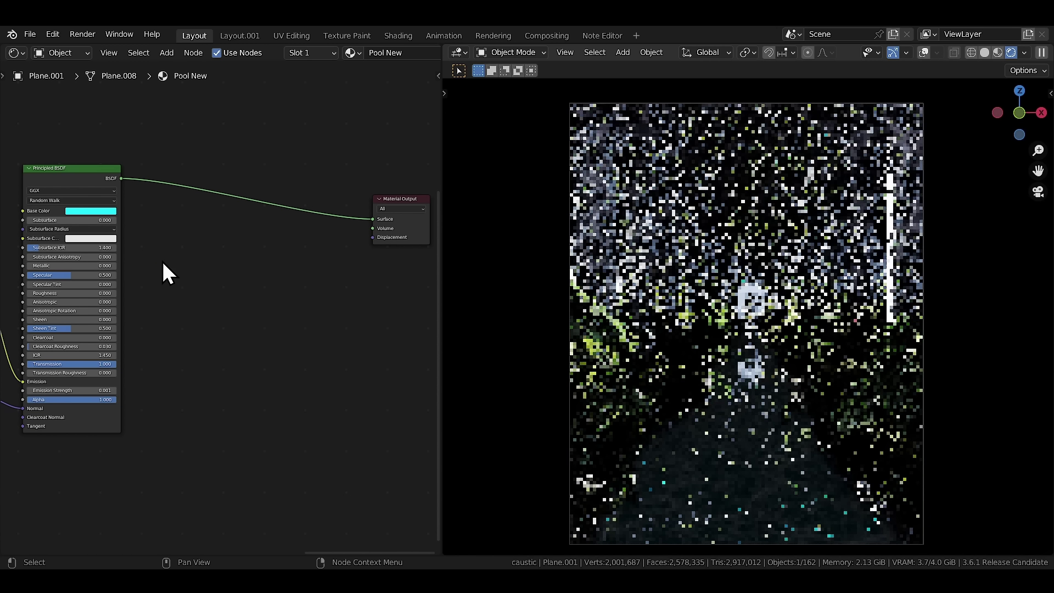
{"action": "key", "text": "ctrl+space"}
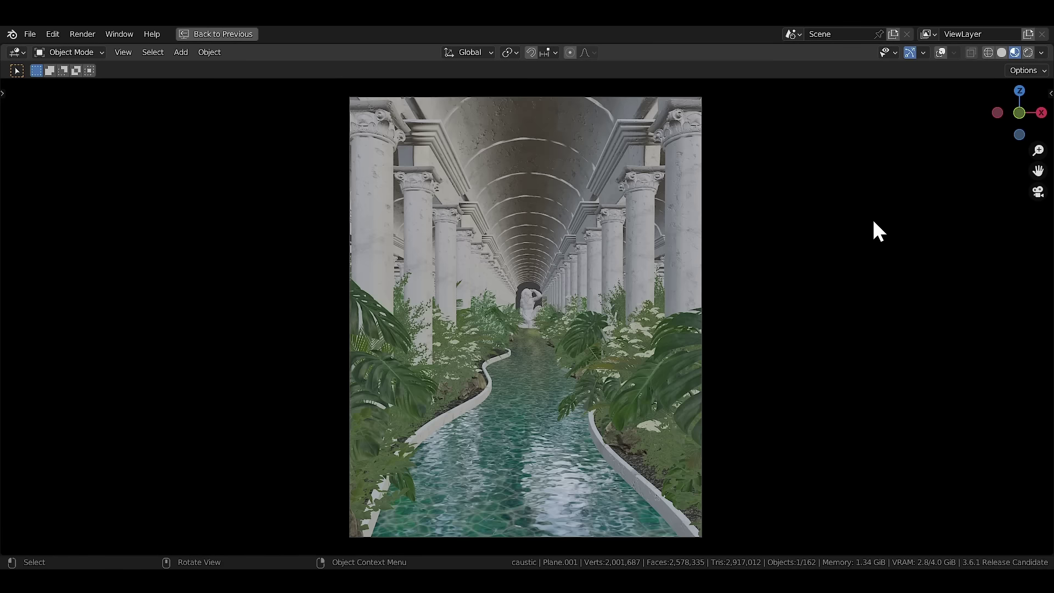
{"action": "key", "text": "space"}
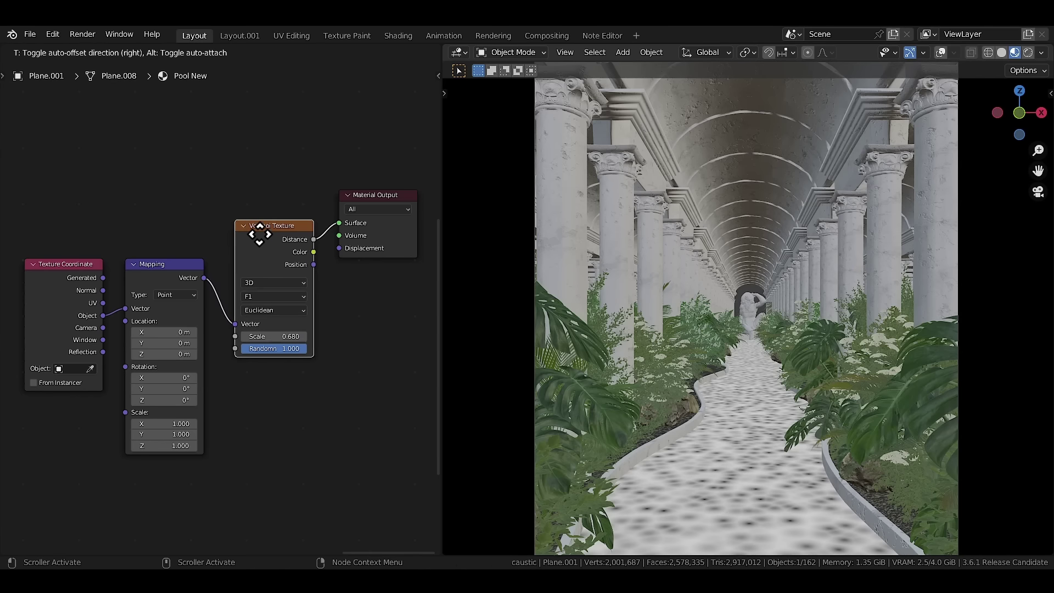
Set the Voronoi Texture's feature output to Distance to Edge.
{"action": "left_click", "coordinate": [264, 297]}
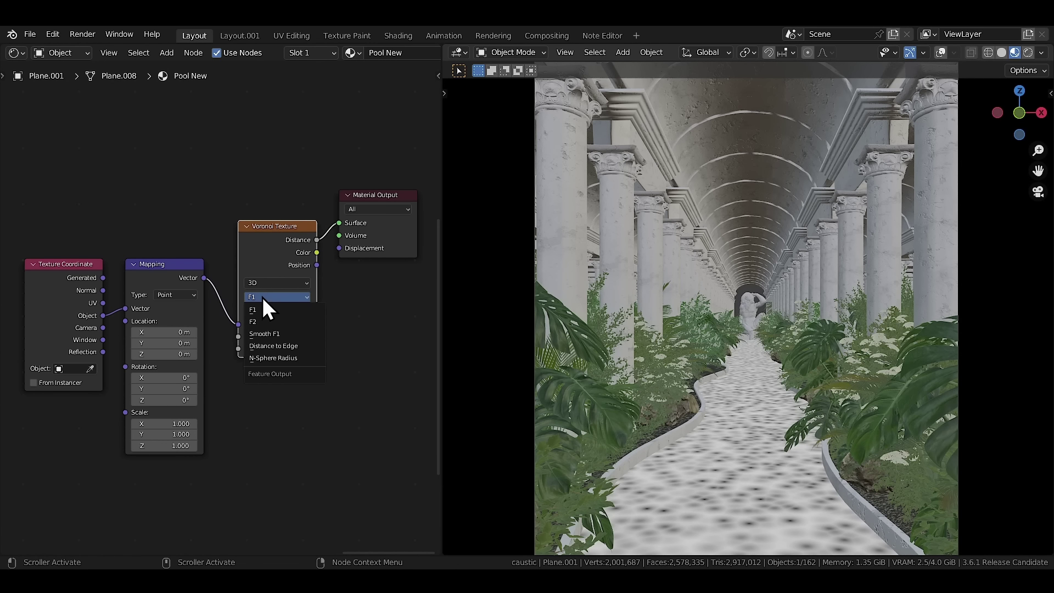
{"action": "left_click", "coordinate": [280, 349]}
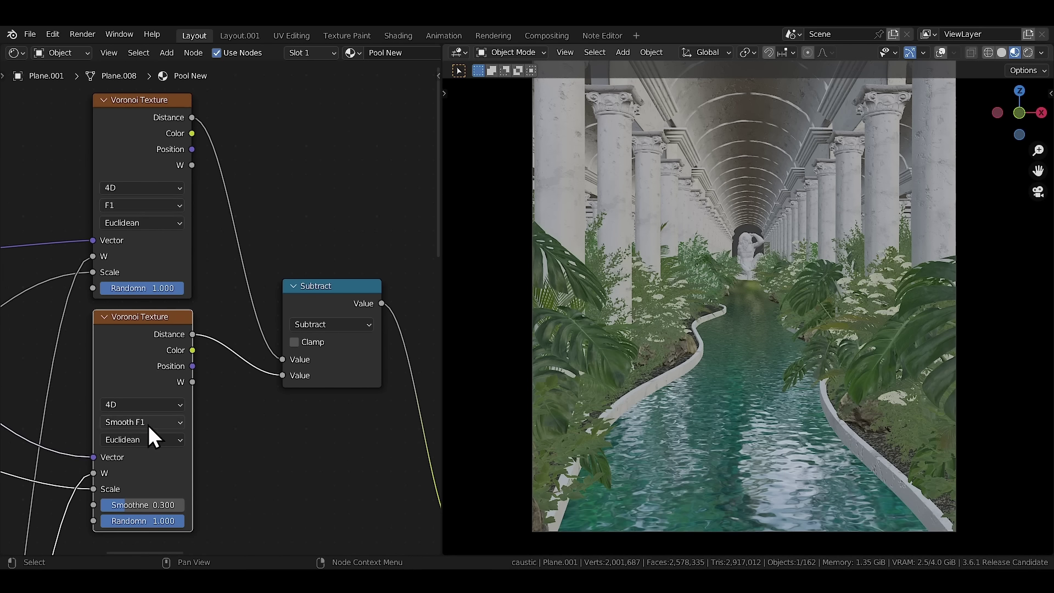
Preview the outputs of the Subtract nodes and the Color Ramp in the pool's caustics network.
{"action": "left_click", "coordinate": [328, 299], "text": "ctrl+shift"}
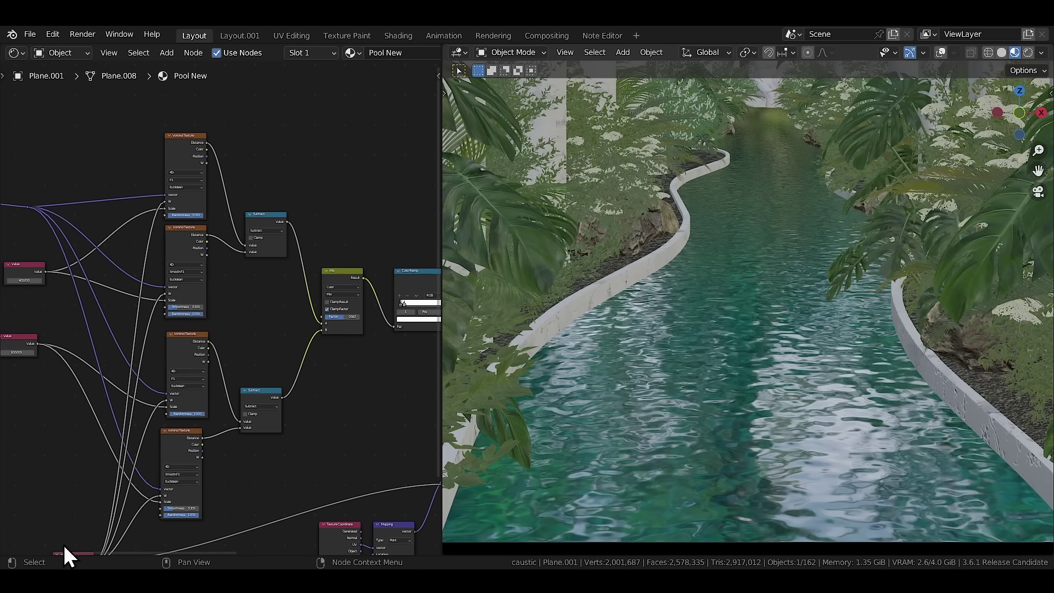
{"action": "left_click", "coordinate": [254, 214], "text": "ctrl+shift"}
{"action": "left_click", "coordinate": [260, 395], "text": "ctrl+shift"}
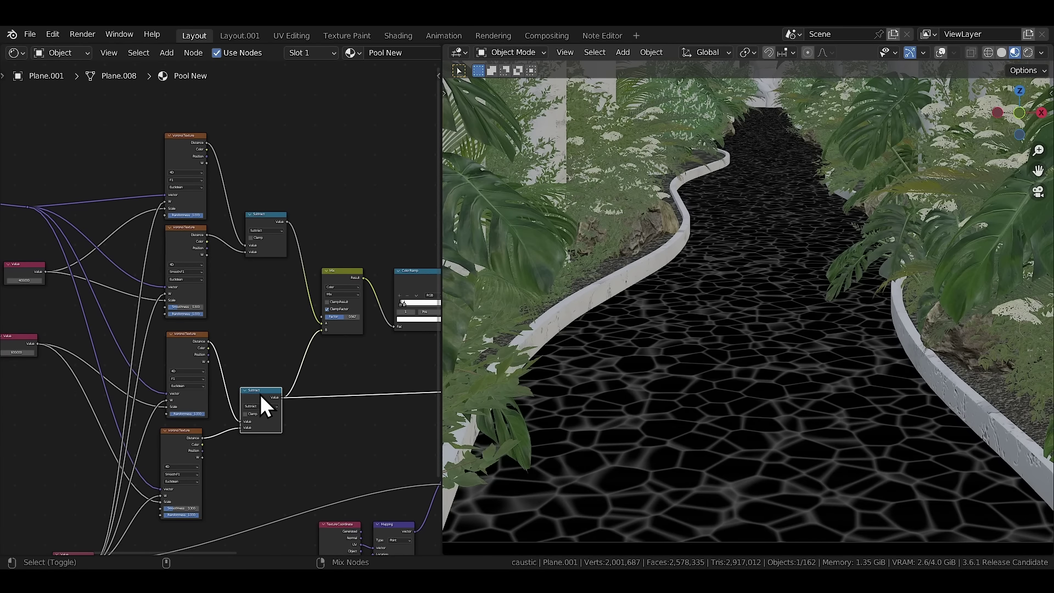
{"action": "middle_click_drag", "start_coordinate": [260, 394], "coordinate": [55, 372]}
{"action": "left_click", "coordinate": [233, 267], "text": "ctrl+shift"}
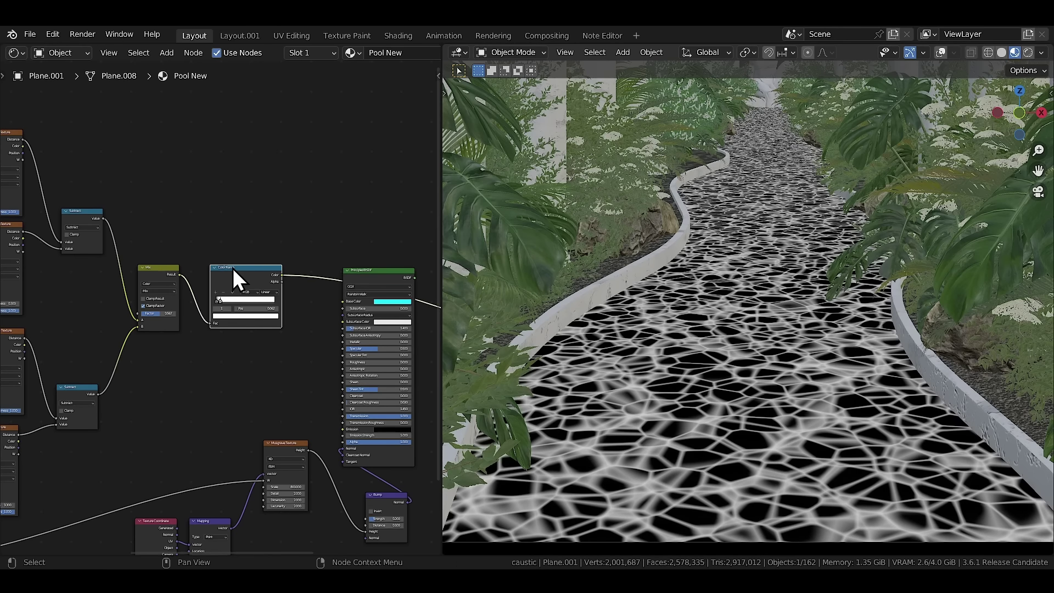
Connect the Color Ramp's color to the Principled BSDF's Emission and reduce the Emission Strength while viewing the full shader.
{"action": "middle_click_drag", "start_coordinate": [233, 267], "coordinate": [119, 264]}
{"action": "left_click_drag", "start_coordinate": [155, 232], "coordinate": [167, 254]}
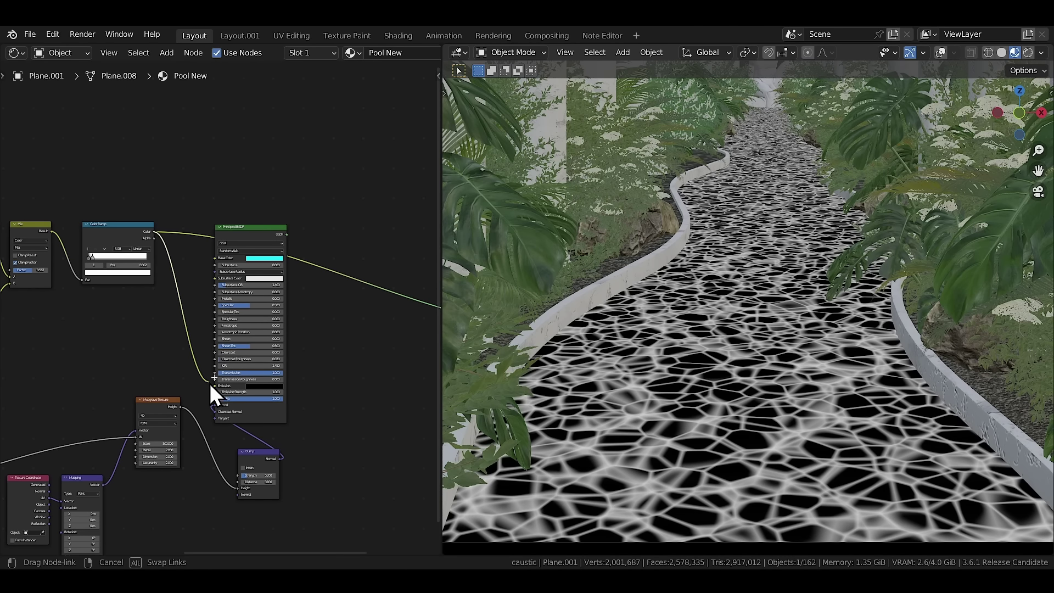
{"action": "left_click_drag", "start_coordinate": [210, 382], "coordinate": [213, 385]}
{"action": "left_click", "coordinate": [249, 247], "text": "ctrl+shift"}
{"action": "scroll", "coordinate": [230, 436], "scroll_direction": "up", "scroll_amount": 4}
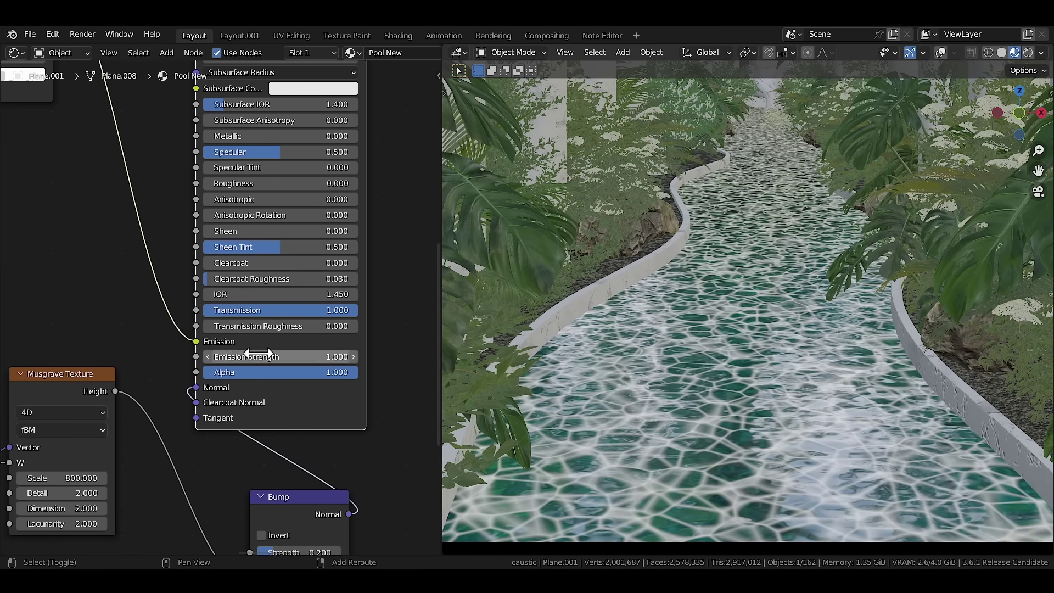
{"action": "left_click_drag", "start_coordinate": [258, 355], "coordinate": [207, 354]}
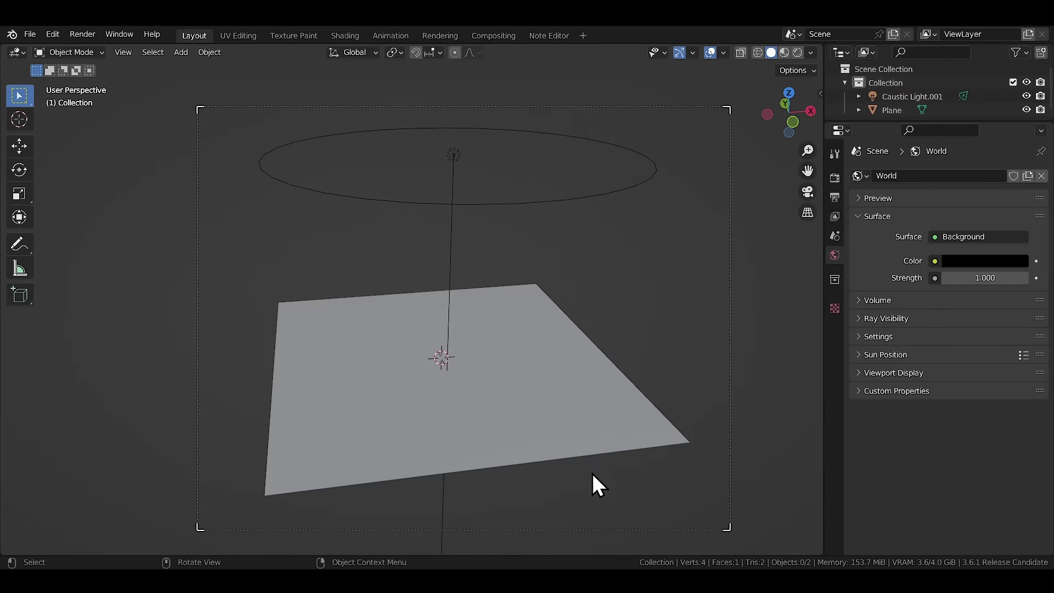
Switch the viewport of the plane and caustic light scene to Rendered shading.
{"action": "key", "text": "z"}
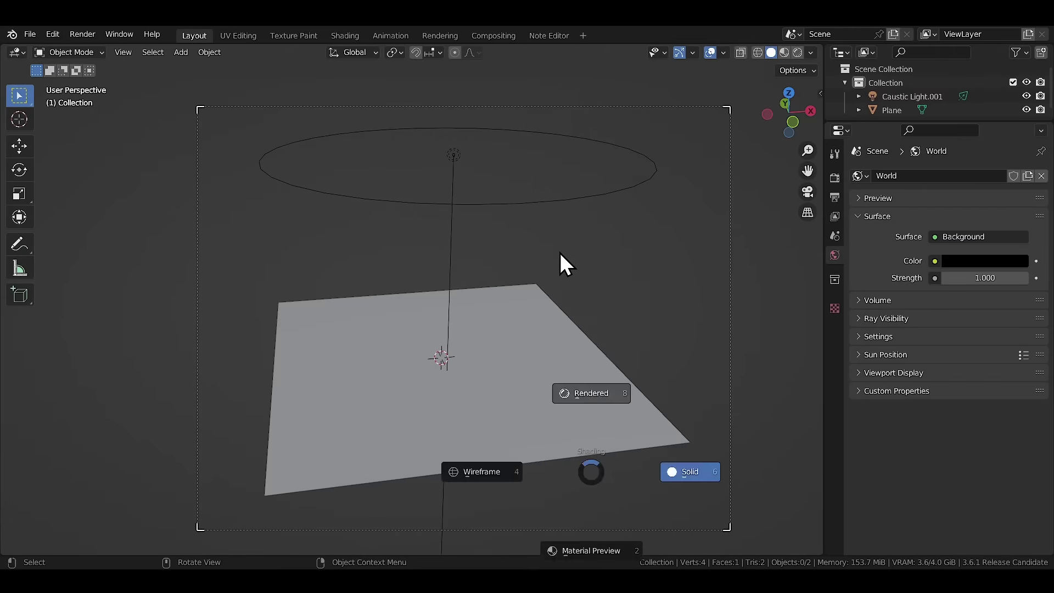
{"action": "left_click", "coordinate": [559, 253]}
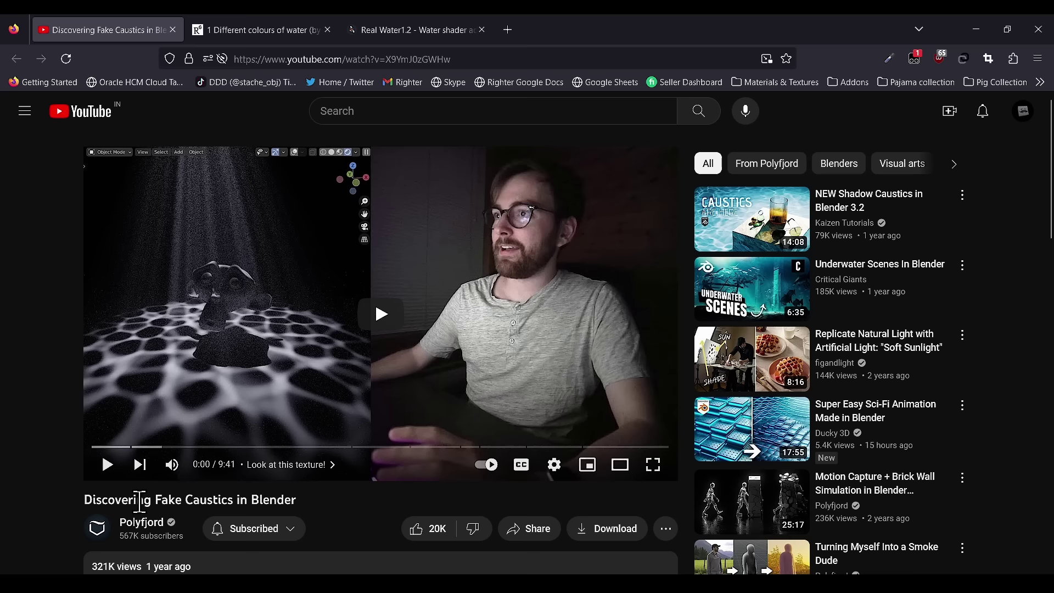
In the browser, expand and read the description of the video "Discovering Fake Caustics in Blender".
{"action": "scroll", "coordinate": [49, 492], "scroll_direction": "down", "scroll_amount": 3}
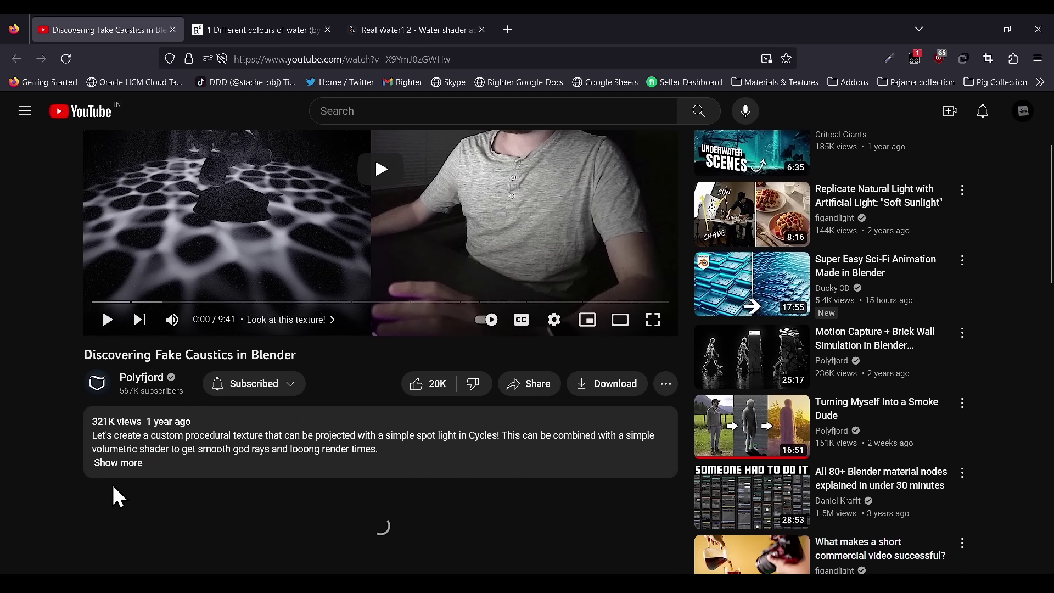
{"action": "left_click", "coordinate": [161, 458]}
{"action": "scroll", "coordinate": [82, 458], "scroll_direction": "down", "scroll_amount": 2}
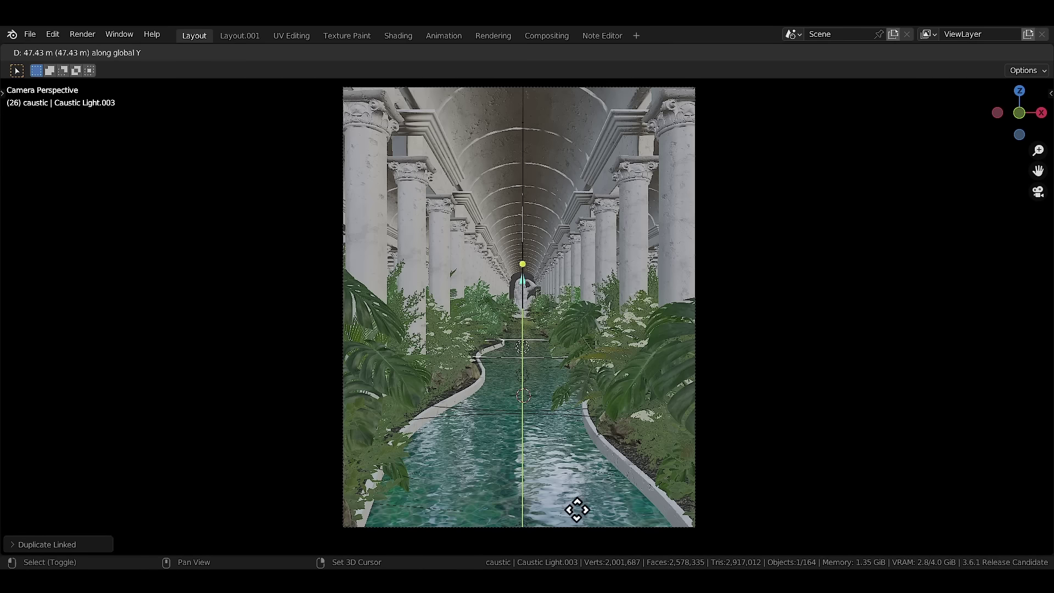
In Blender, place the linked duplicate of the caustic light and add four more linked duplicates spaced along the global Y axis over the pool.
{"action": "left_click", "coordinate": [572, 407]}
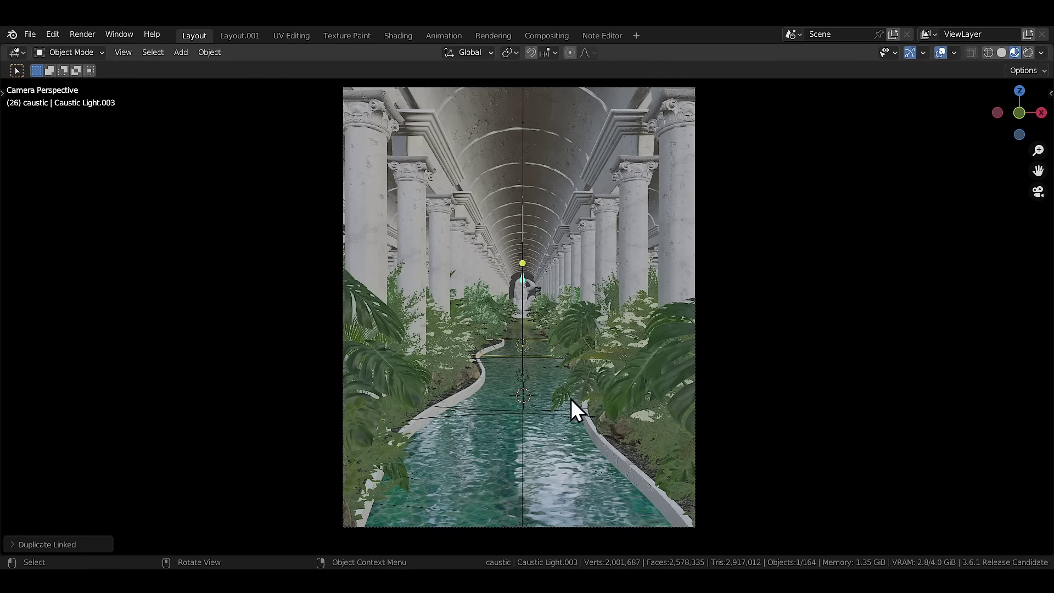
{"action": "key", "text": "alt+d"}
{"action": "left_click", "coordinate": [570, 481]}
{"action": "key", "text": "alt+d"}
{"action": "key", "text": "y"}
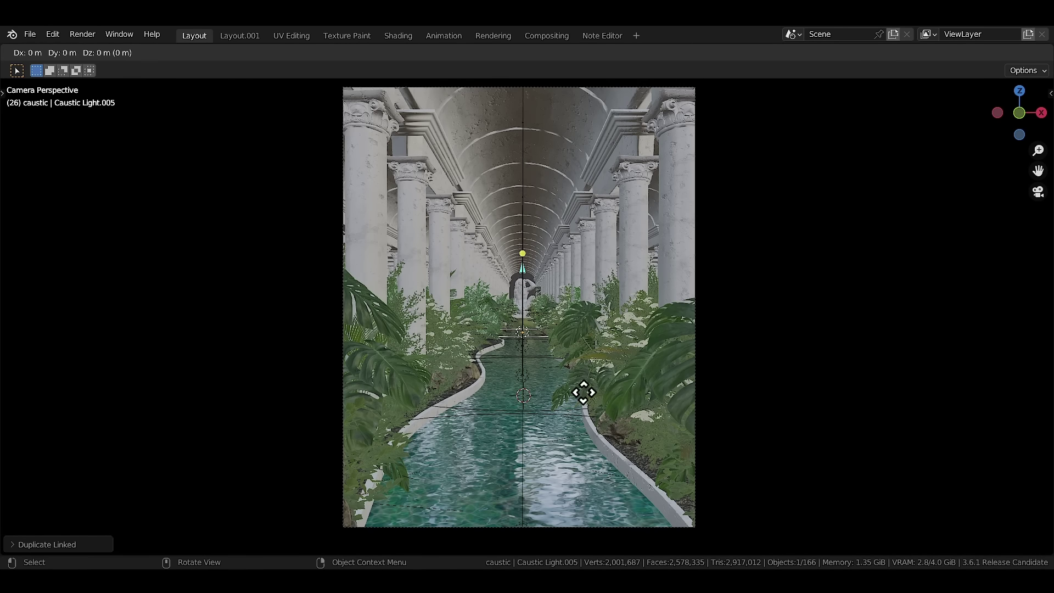
{"action": "left_click", "coordinate": [574, 488]}
{"action": "key", "text": "alt+d"}
{"action": "key", "text": "y"}
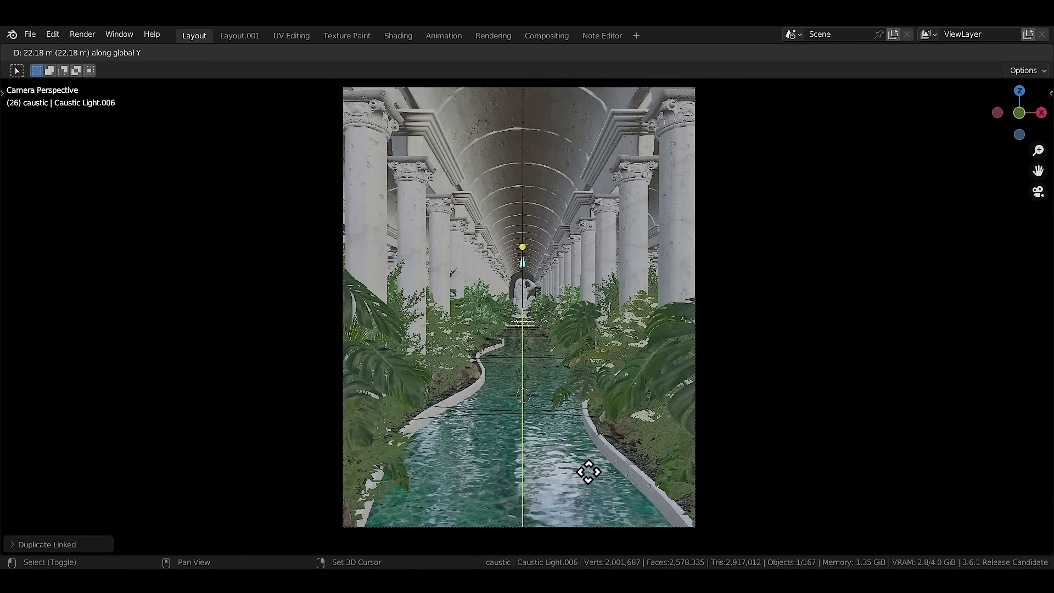
{"action": "left_click", "coordinate": [589, 496]}
{"action": "key", "text": "alt+d"}
{"action": "key", "text": "y"}
{"action": "left_click", "coordinate": [596, 456]}
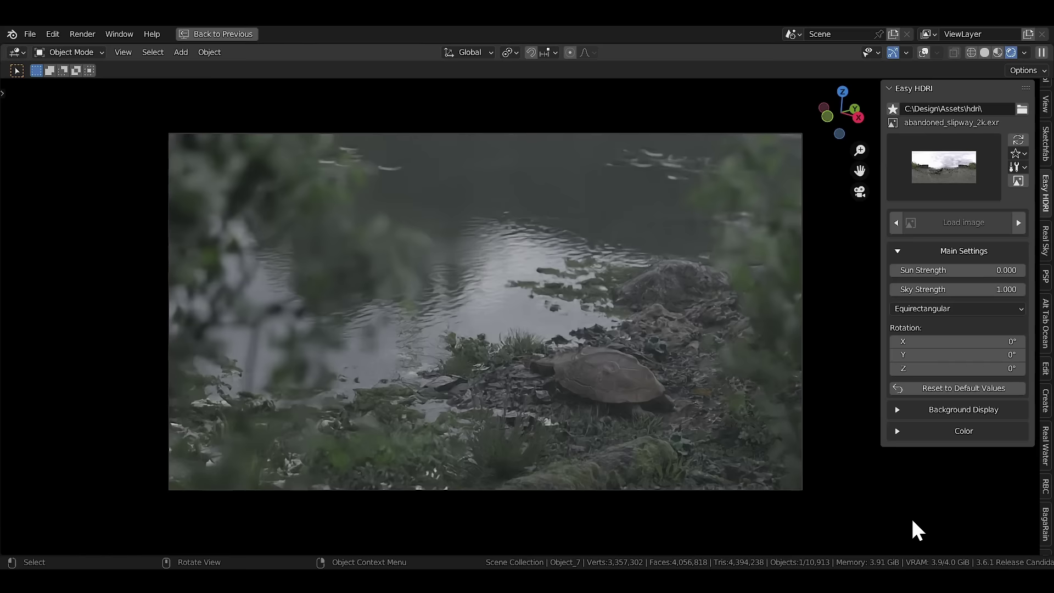
Try different environment HDRIs on the turtle scene, going through kloppenheim_01_2k.exr, lago_disola_2k.exr, lake_pier_2k.exr and the following image.
{"action": "left_click", "coordinate": [943, 167]}
{"action": "left_click", "coordinate": [764, 486]}
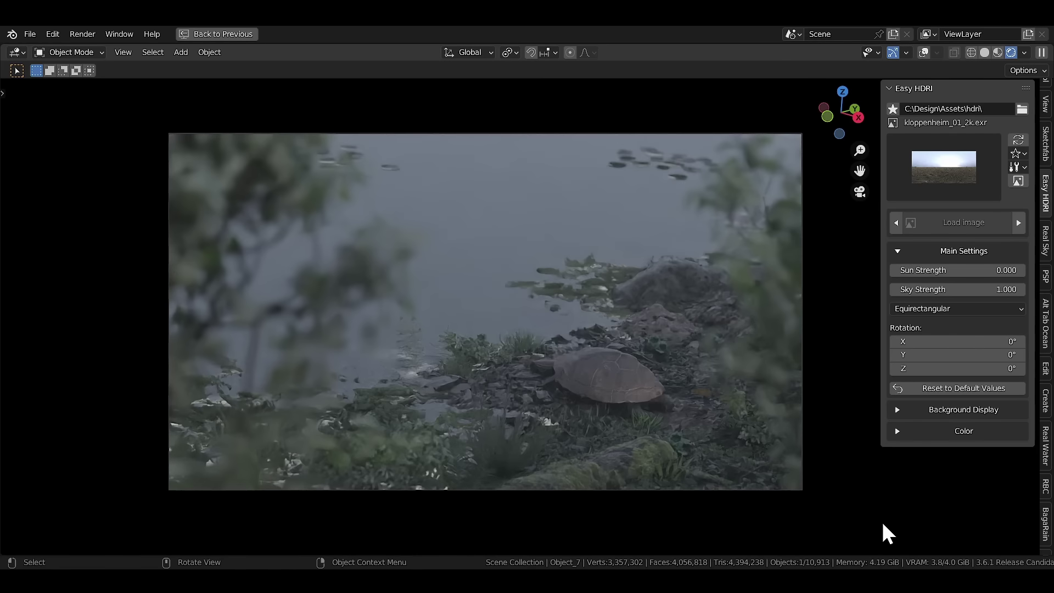
{"action": "left_click", "coordinate": [1018, 221]}
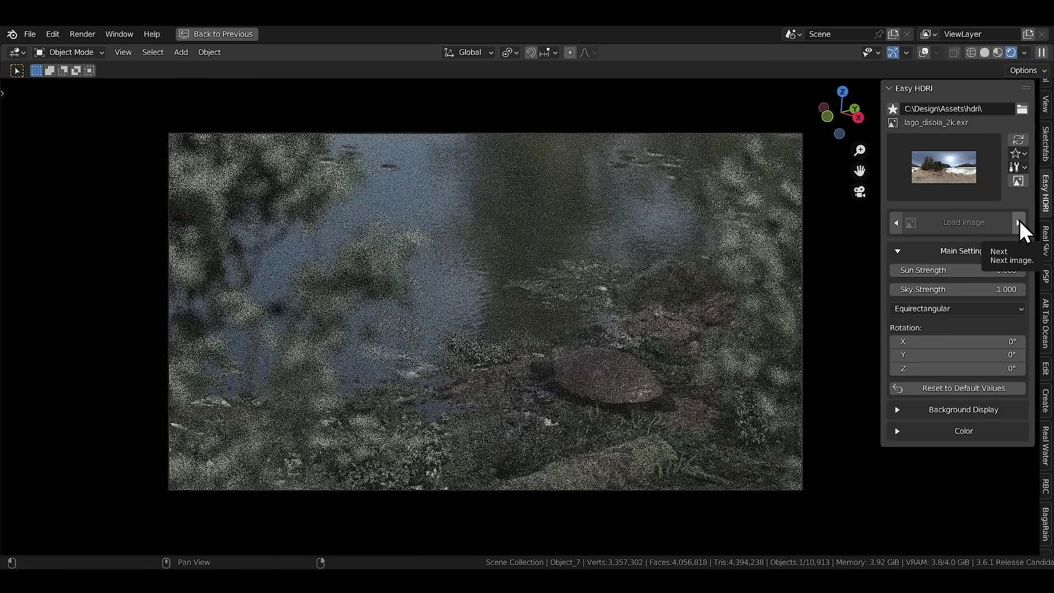
{"action": "left_click", "coordinate": [1020, 221]}
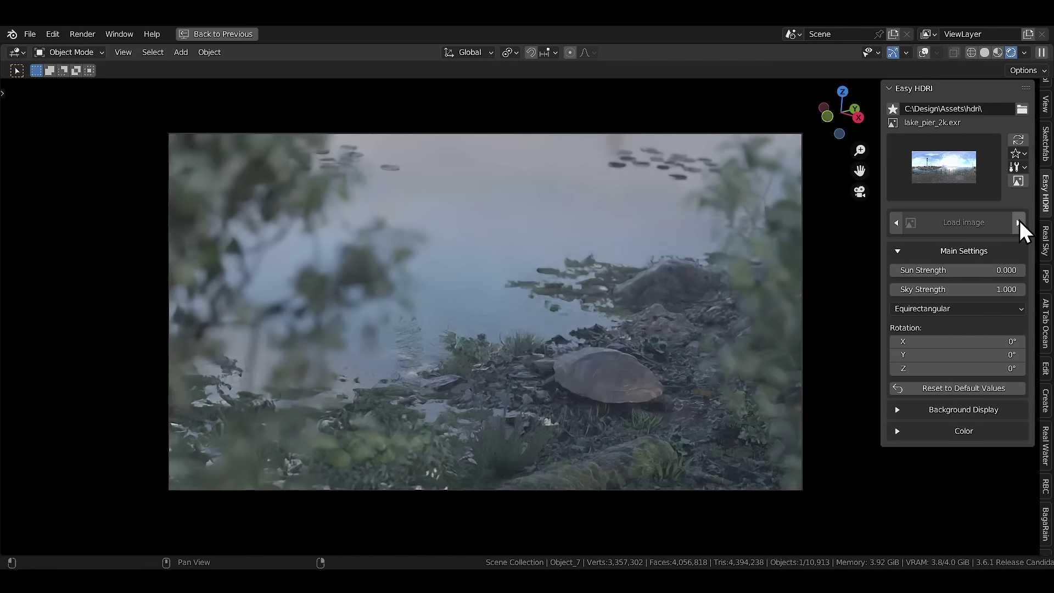
{"action": "left_click", "coordinate": [1020, 222]}
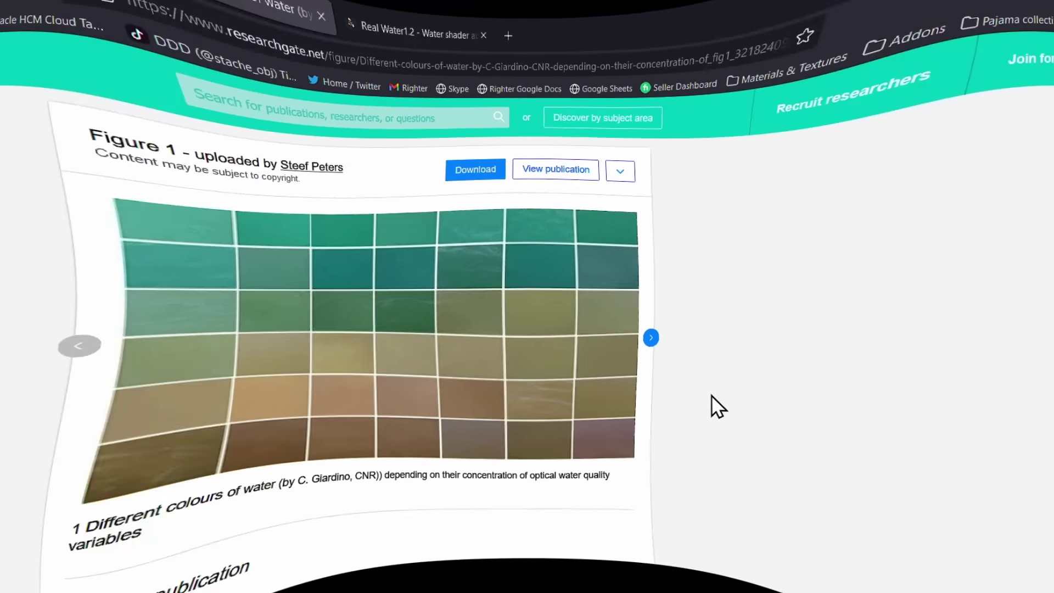
In the browser, enlarge the ResearchGate chart of different water colours to 150% and start the color picker extension.
{"action": "scroll", "coordinate": [722, 400], "scroll_direction": "up", "scroll_amount": 3, "text": "ctrl"}
{"action": "scroll", "coordinate": [722, 400], "scroll_direction": "down", "scroll_amount": 2}
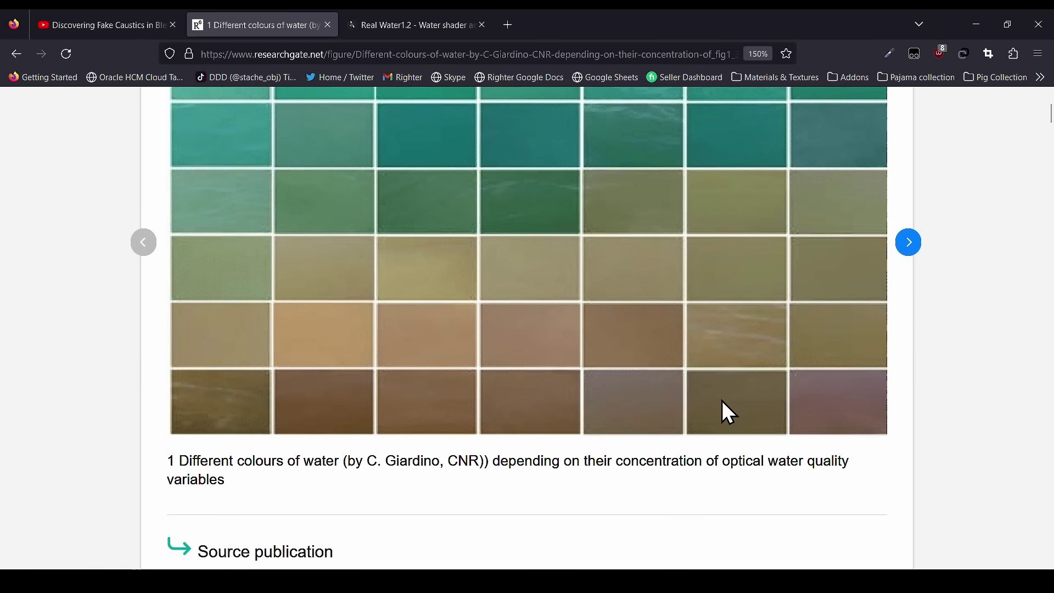
{"action": "scroll", "coordinate": [722, 401], "scroll_direction": "up", "scroll_amount": 1}
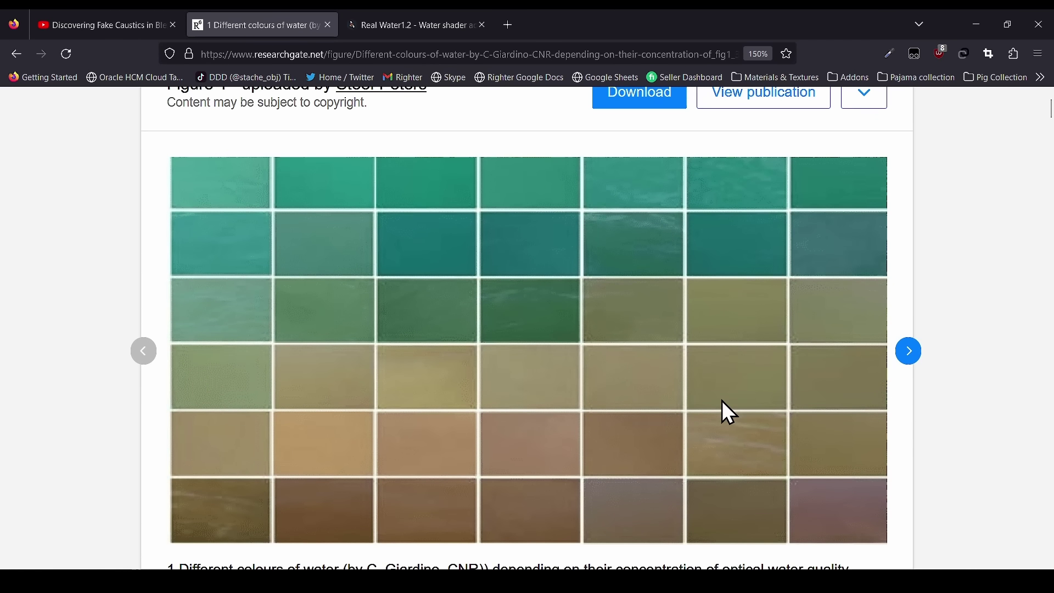
{"action": "left_click", "coordinate": [891, 50]}
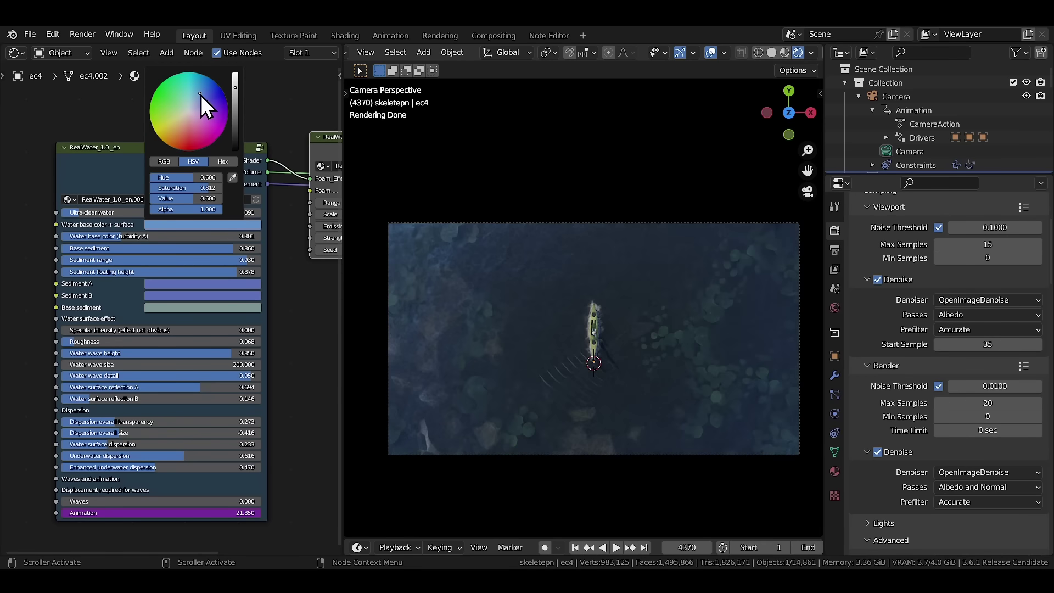
In Blender, recolor the ReaWater_1.0_en node's Water base color + surface, trying hue 0.485 with saturation 0.989 and a yellow-green.
{"action": "left_click_drag", "start_coordinate": [200, 94], "coordinate": [188, 77]}
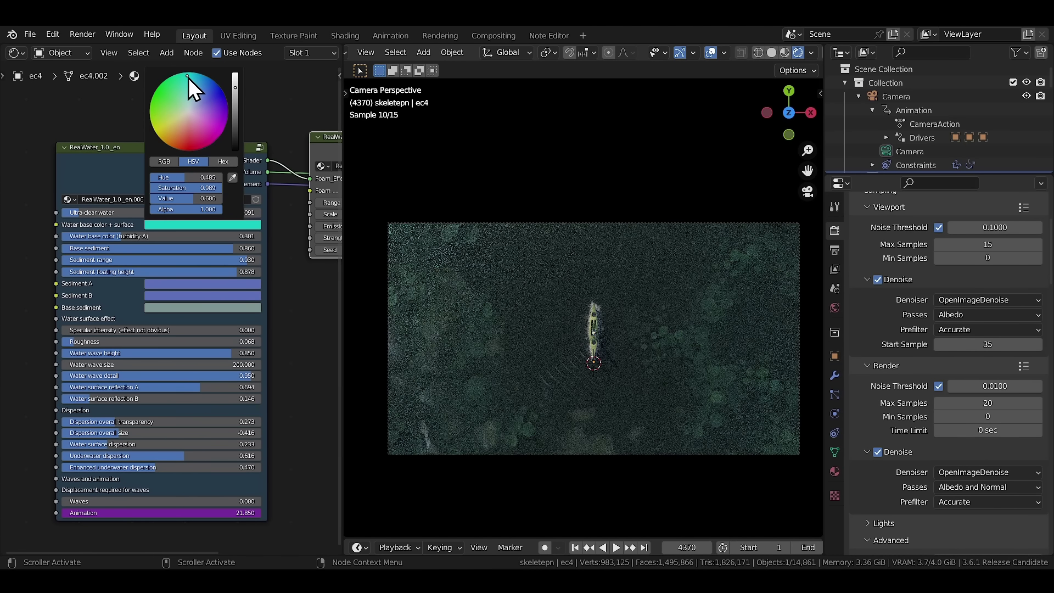
{"action": "left_click", "coordinate": [160, 122]}
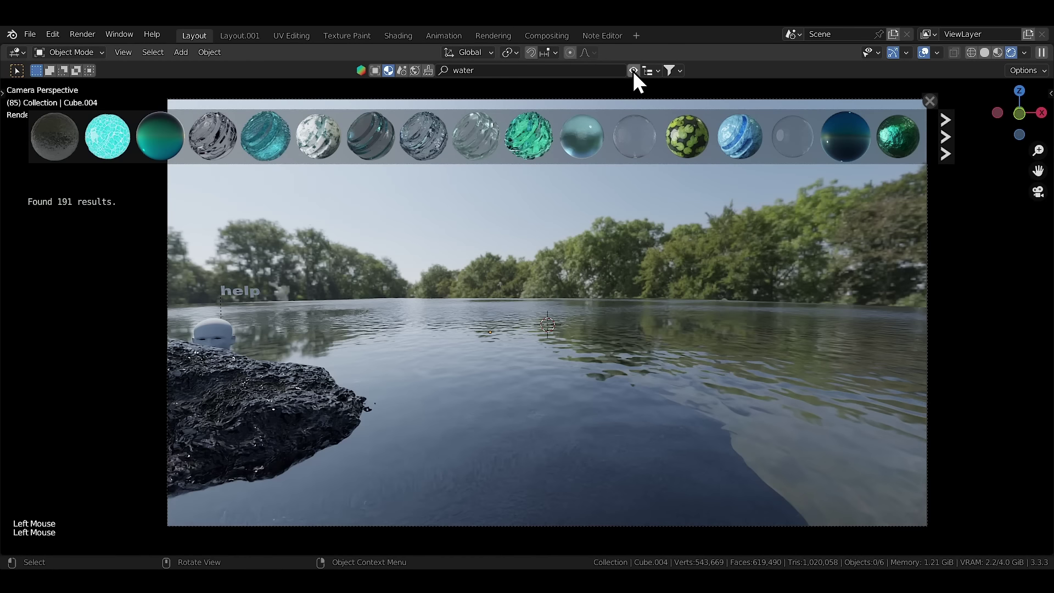
Browse the asset library's search results for water materials and continue to the next set.
{"action": "mouse_move", "coordinate": [316, 132]}
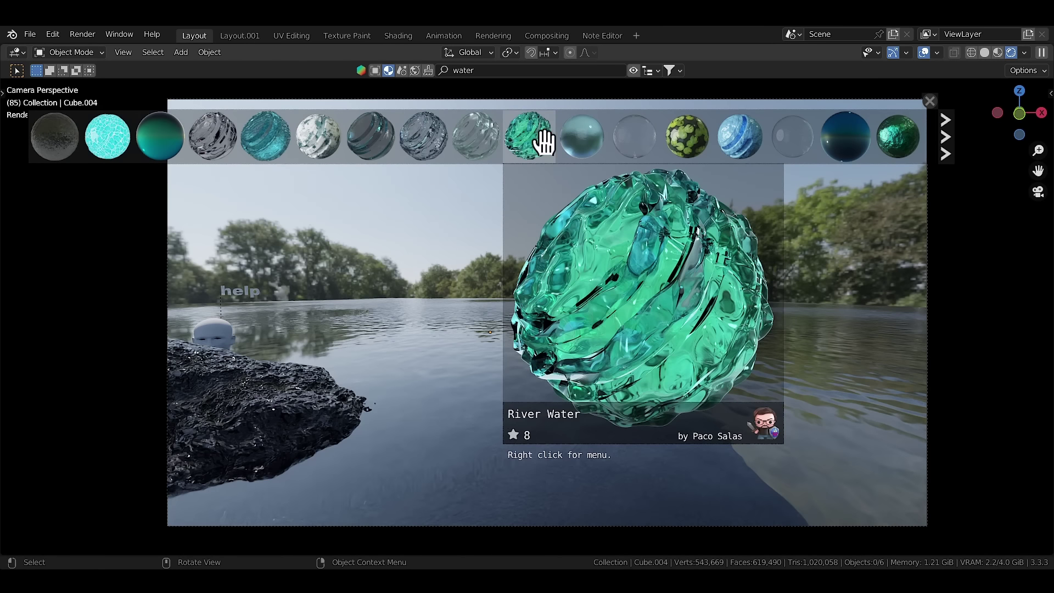
{"action": "left_click", "coordinate": [943, 153]}
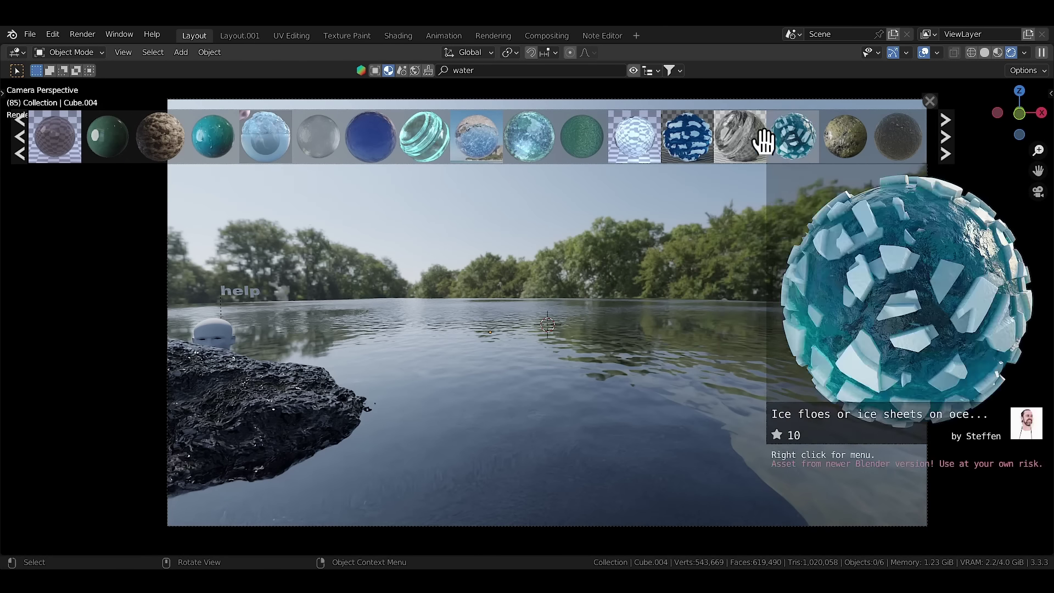